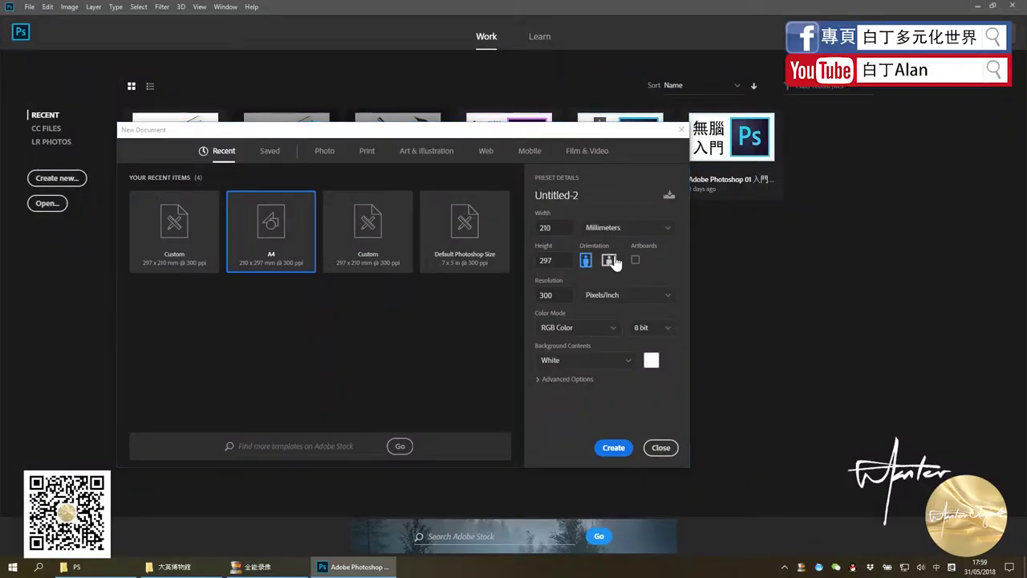
Set the A4 document (297 × 210 mm, 300 ppi) to landscape and create it with an artboard
{"action": "left_click", "coordinate": [610, 260]}
{"action": "left_click_drag", "start_coordinate": [516, 139], "coordinate": [554, 136]}
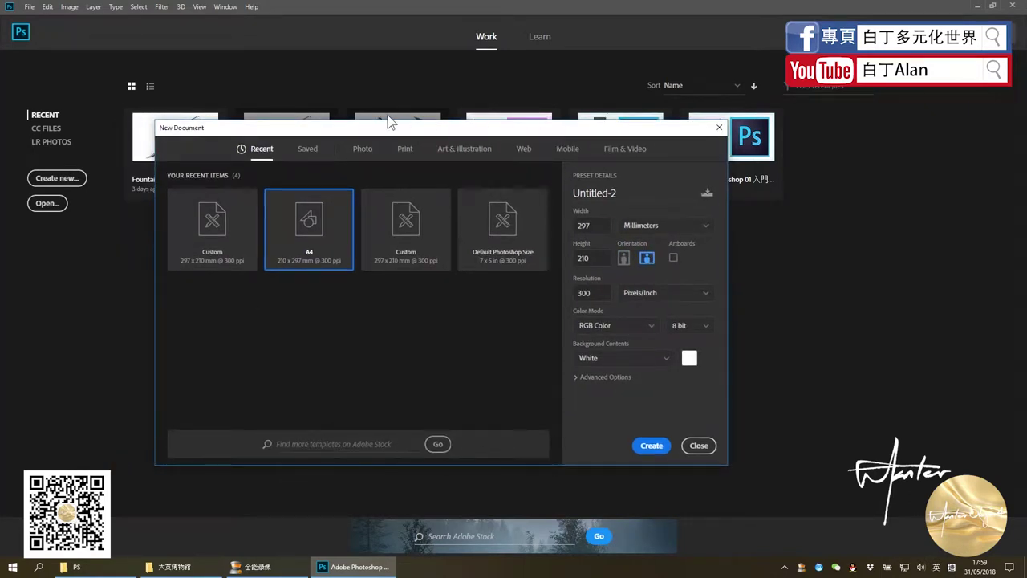
{"action": "left_click_drag", "start_coordinate": [420, 130], "coordinate": [402, 114]}
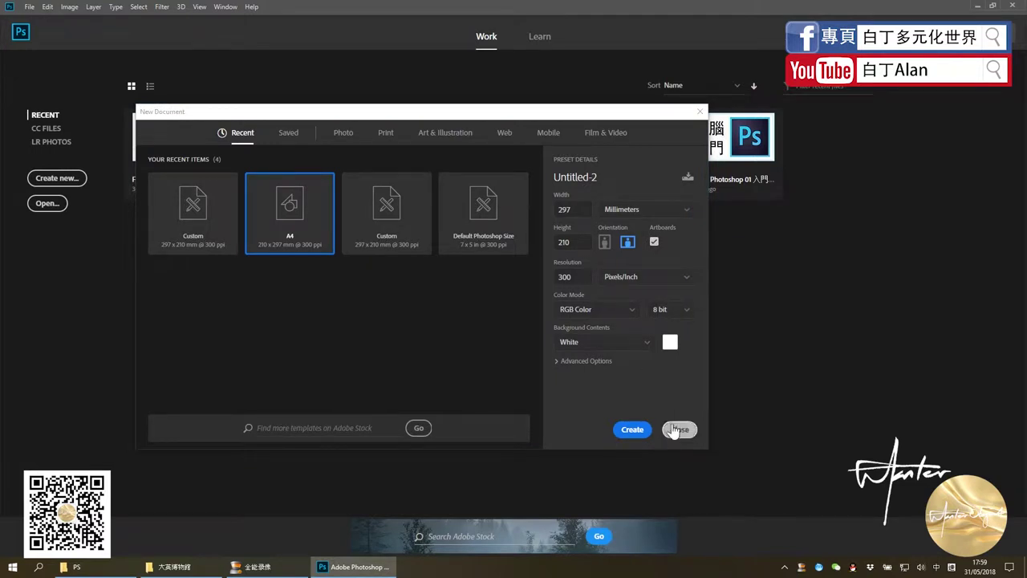
{"action": "left_click", "coordinate": [634, 429]}
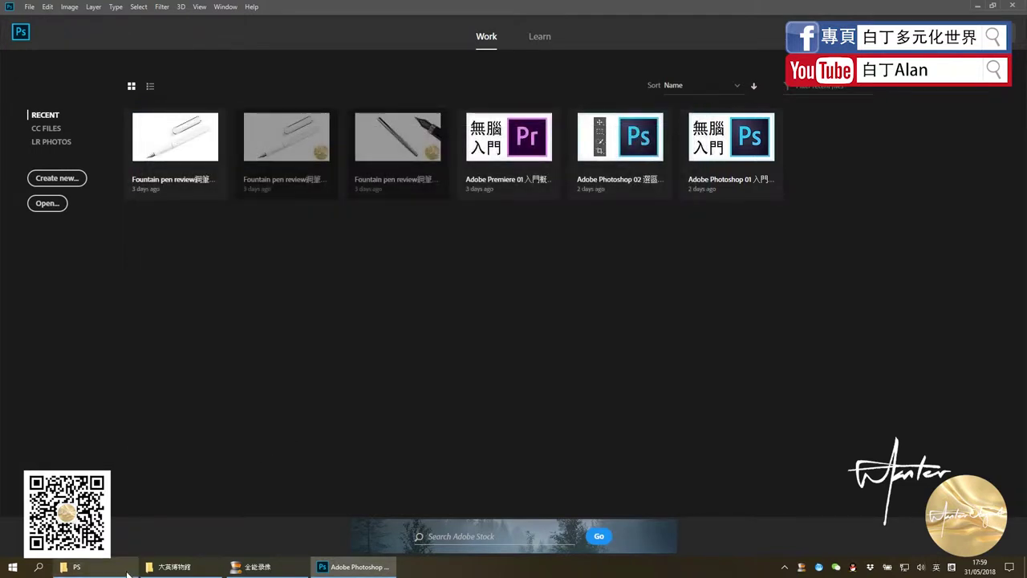
Bring up the blank Untitled-2 artboard document with the Move tool active
{"action": "mouse_move", "coordinate": [92, 566]}
{"action": "left_click", "coordinate": [113, 551]}
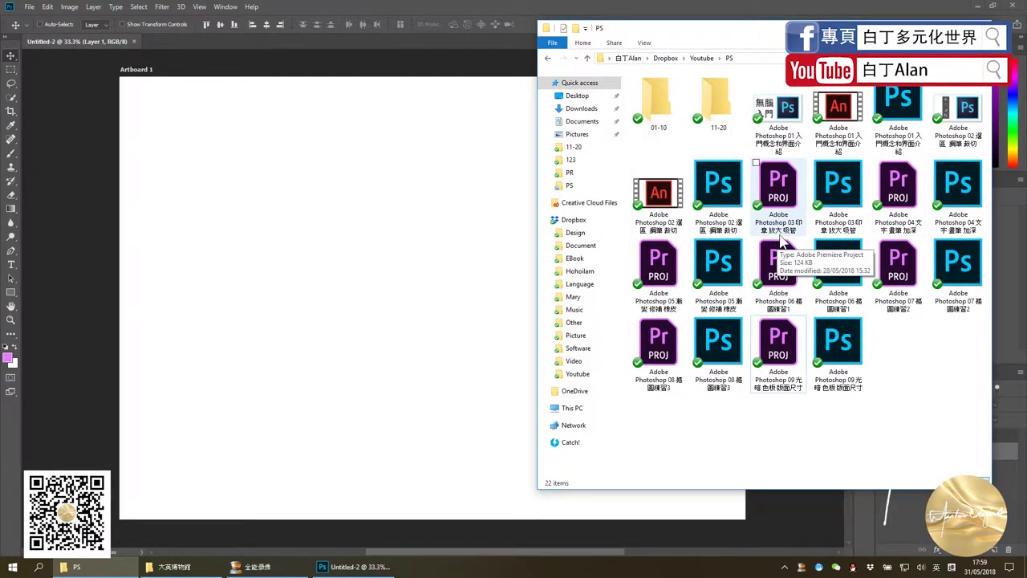
{"action": "left_click", "coordinate": [480, 273]}
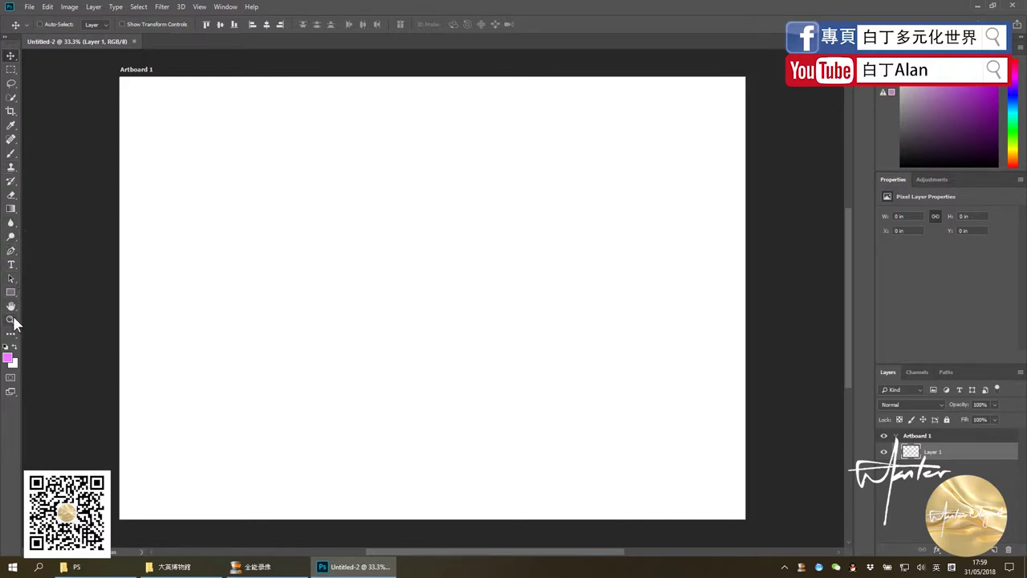
{"action": "left_click", "coordinate": [14, 322]}
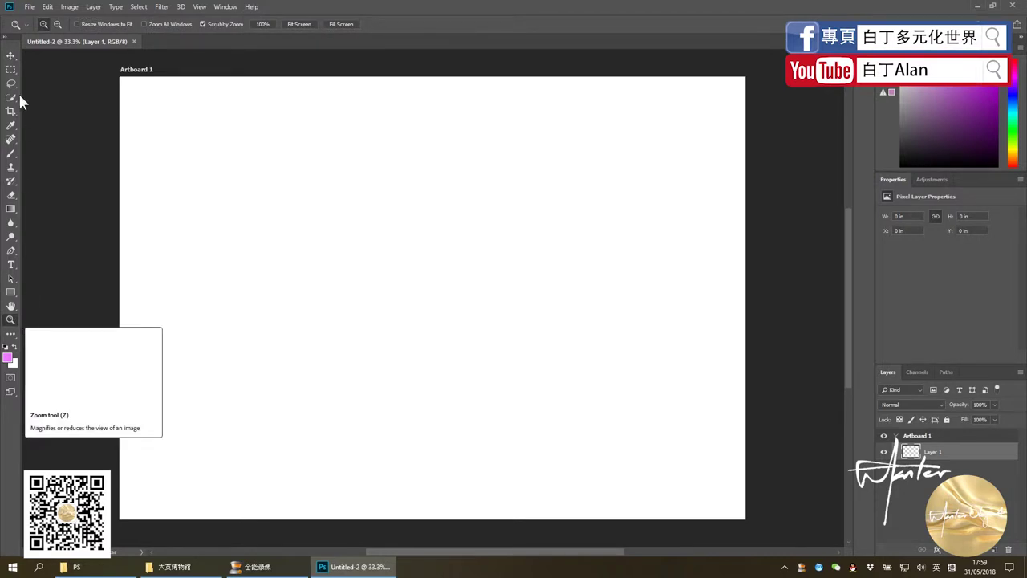
{"action": "left_click", "coordinate": [10, 55]}
Select DSC00889 in the 大英博物館 folder, preview it in Photos, then close the viewer
{"action": "left_click", "coordinate": [172, 566]}
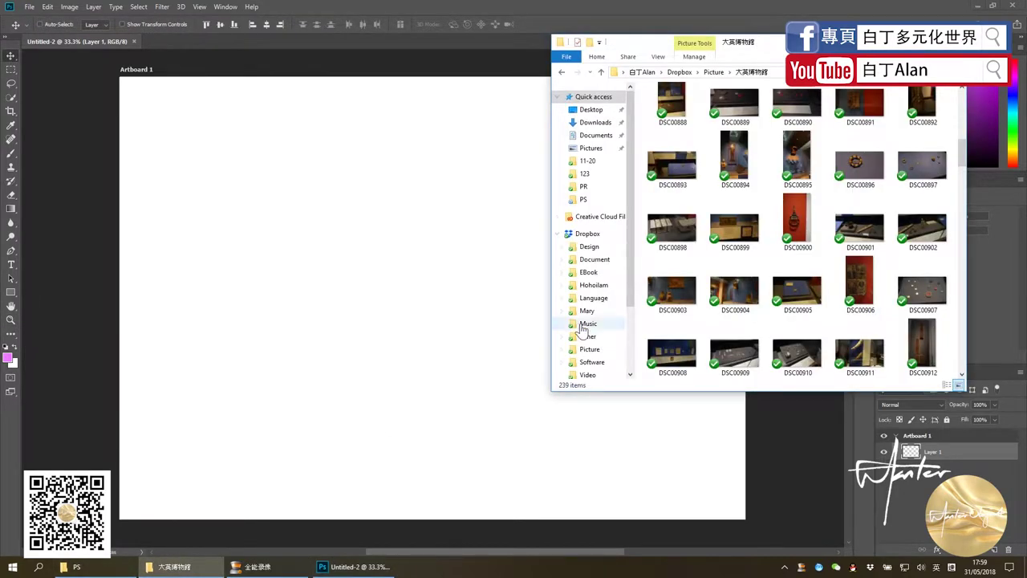
{"action": "scroll", "coordinate": [789, 255], "scroll_direction": "up", "scroll_amount": 2}
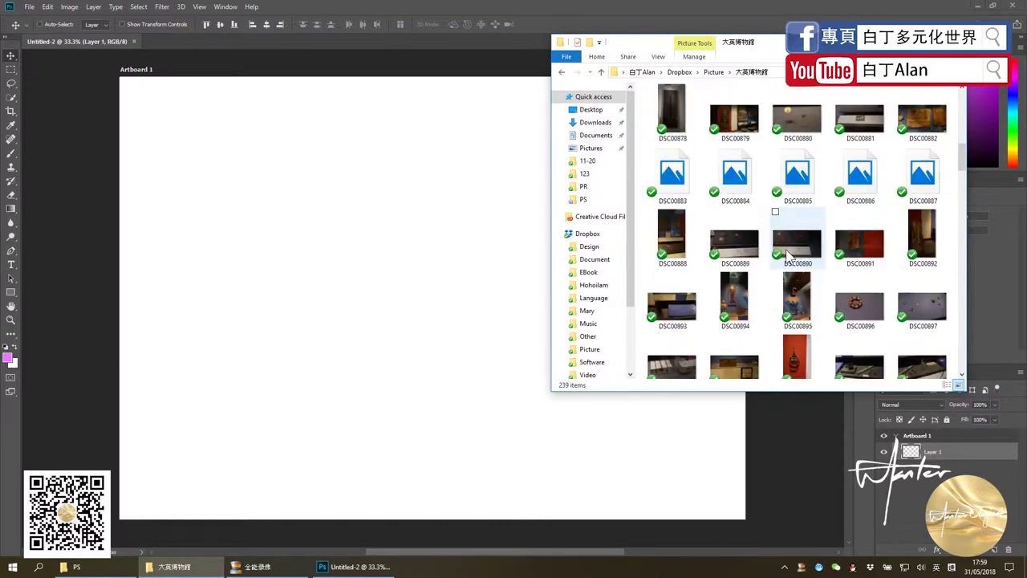
{"action": "left_click", "coordinate": [752, 255]}
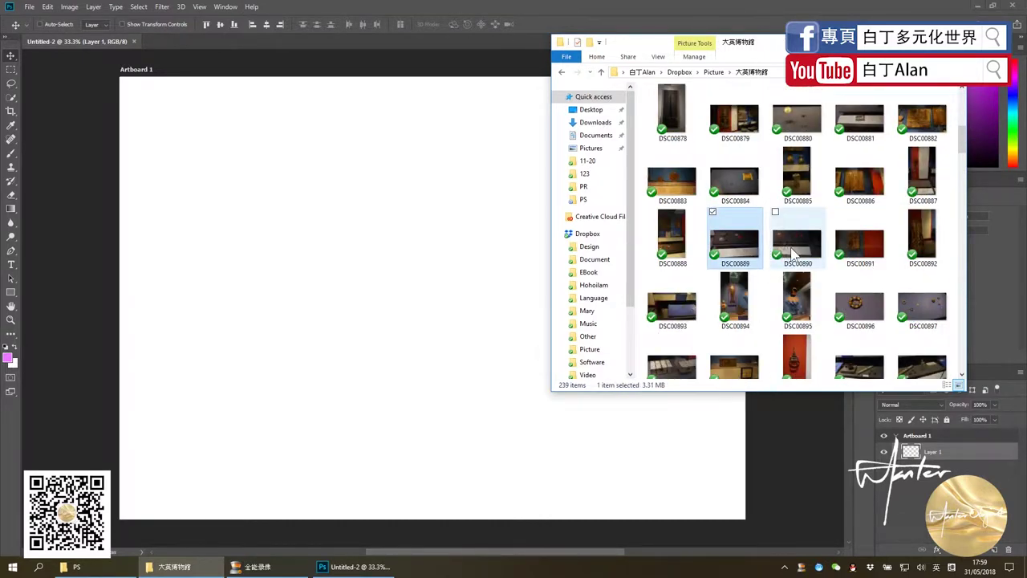
{"action": "double_click", "coordinate": [752, 244]}
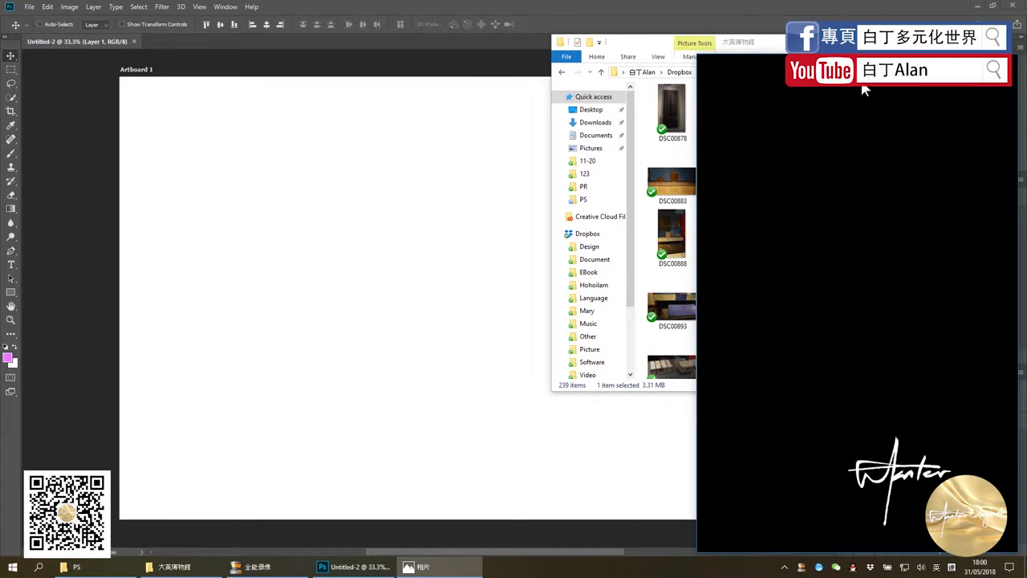
{"action": "left_click_drag", "start_coordinate": [864, 91], "coordinate": [639, 74]}
{"action": "left_click_drag", "start_coordinate": [716, 61], "coordinate": [391, 61]}
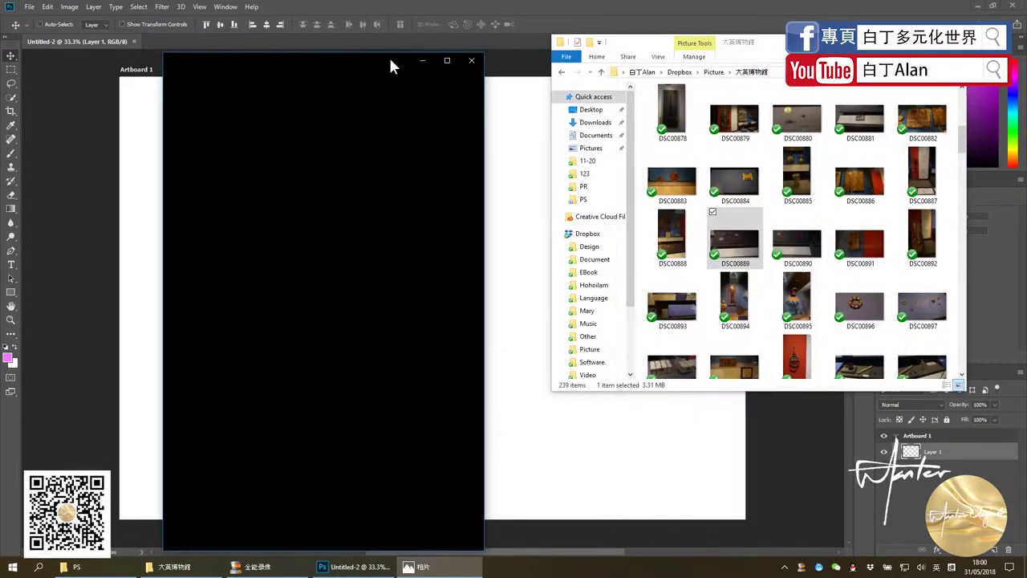
{"action": "left_click_drag", "start_coordinate": [485, 129], "coordinate": [755, 129]}
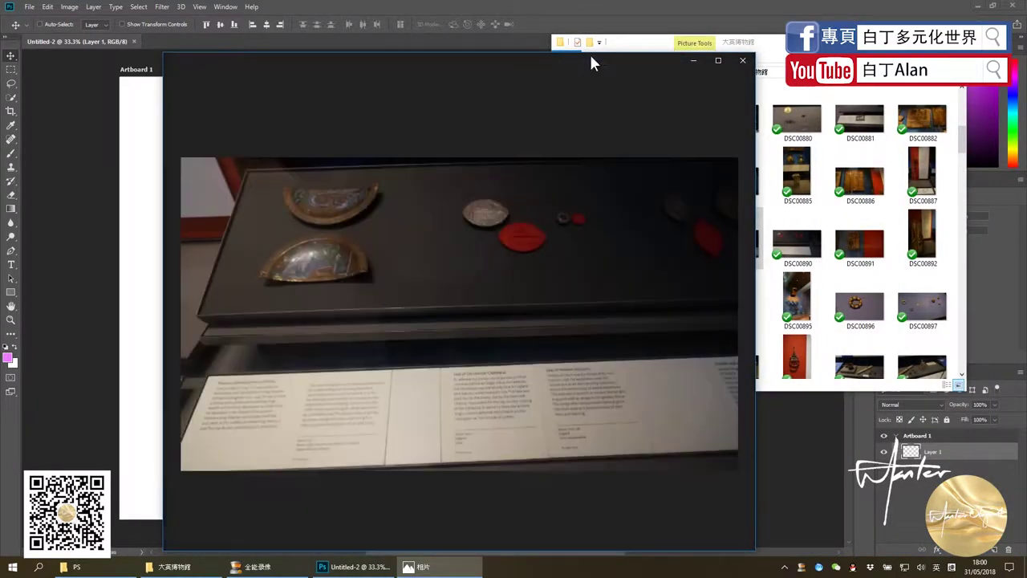
{"action": "left_click", "coordinate": [742, 60]}
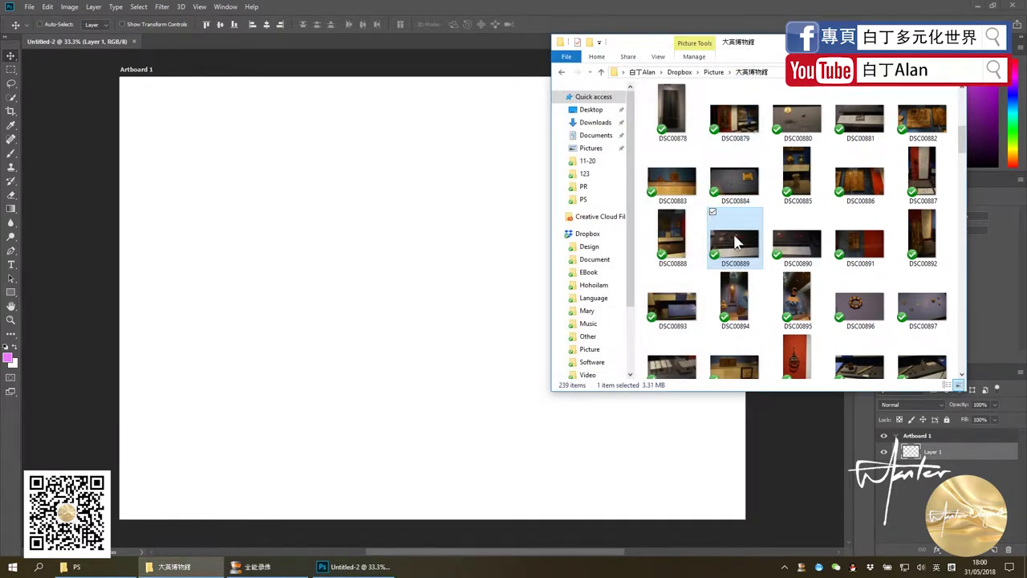
{"action": "left_click", "coordinate": [372, 275]}
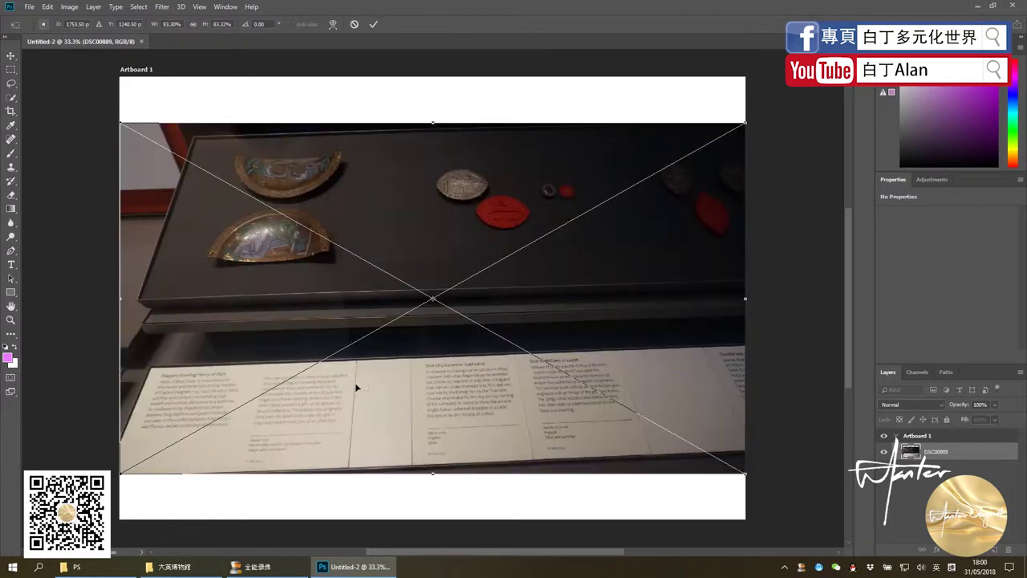
Commit DSC00889 as an embedded smart object, 11.69 × 6.57 in, centred on Artboard 1
{"action": "key", "text": "Return"}
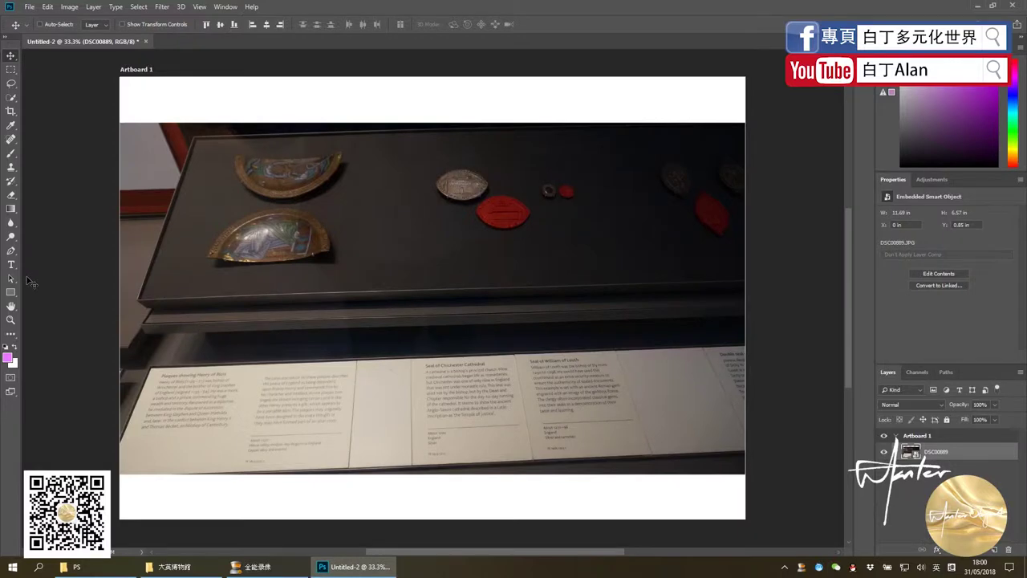
{"action": "key", "text": "z"}
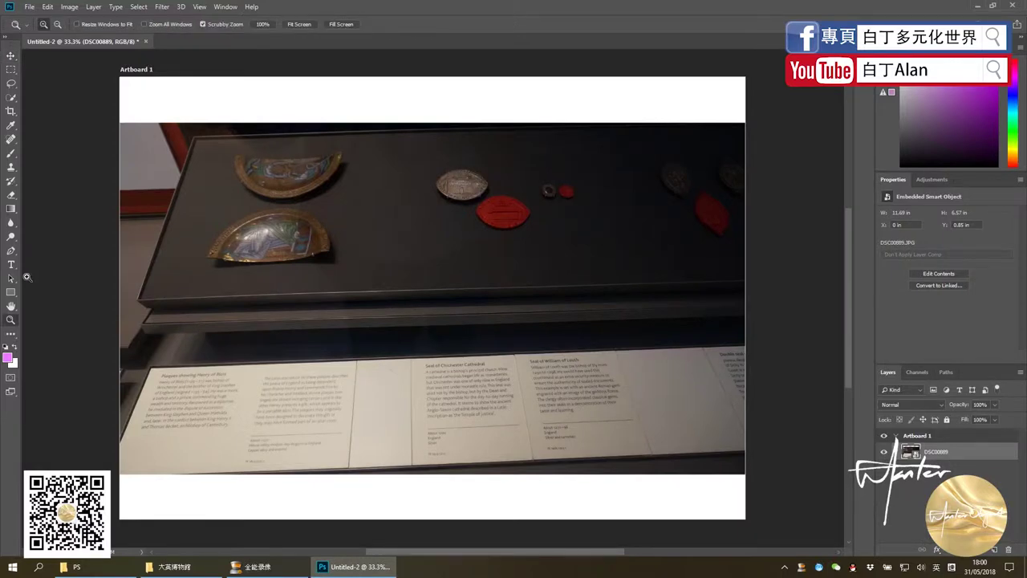
{"action": "left_click", "coordinate": [326, 260]}
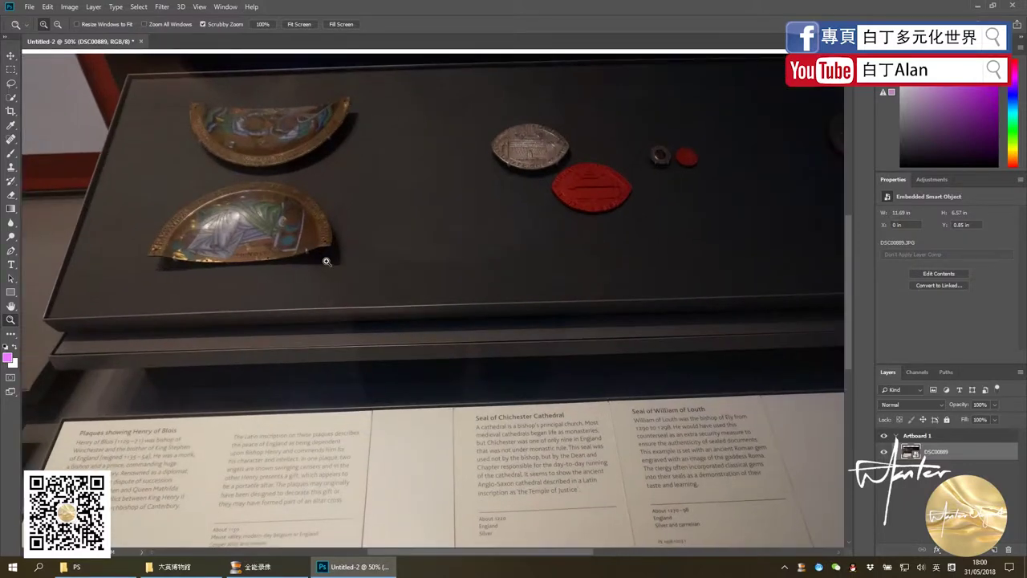
{"action": "left_click", "coordinate": [326, 260]}
{"action": "left_click", "coordinate": [327, 260]}
{"action": "left_click", "coordinate": [327, 260]}
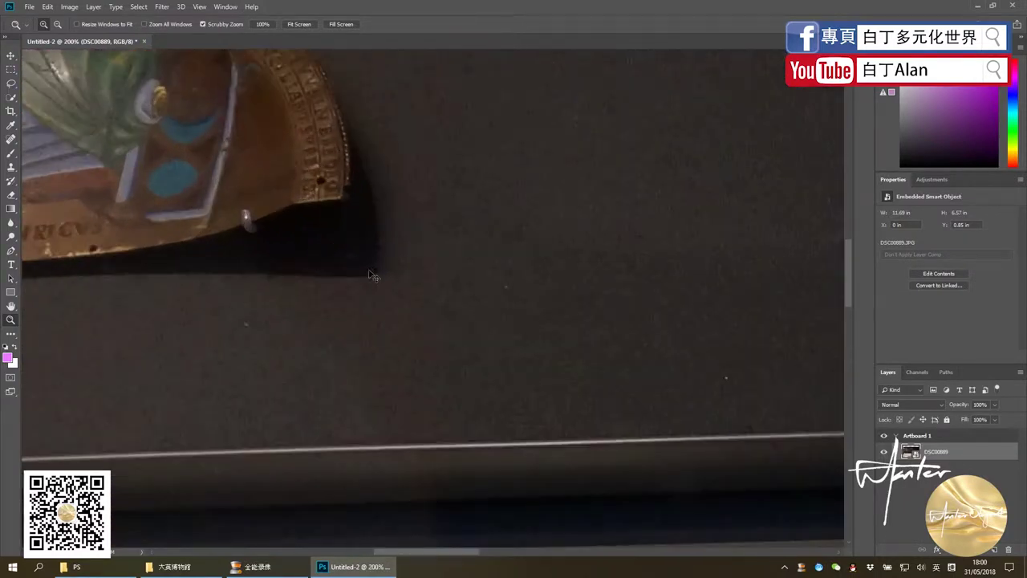
{"action": "key", "text": "alt"}
{"action": "left_click_drag", "start_coordinate": [499, 303], "coordinate": [616, 366]}
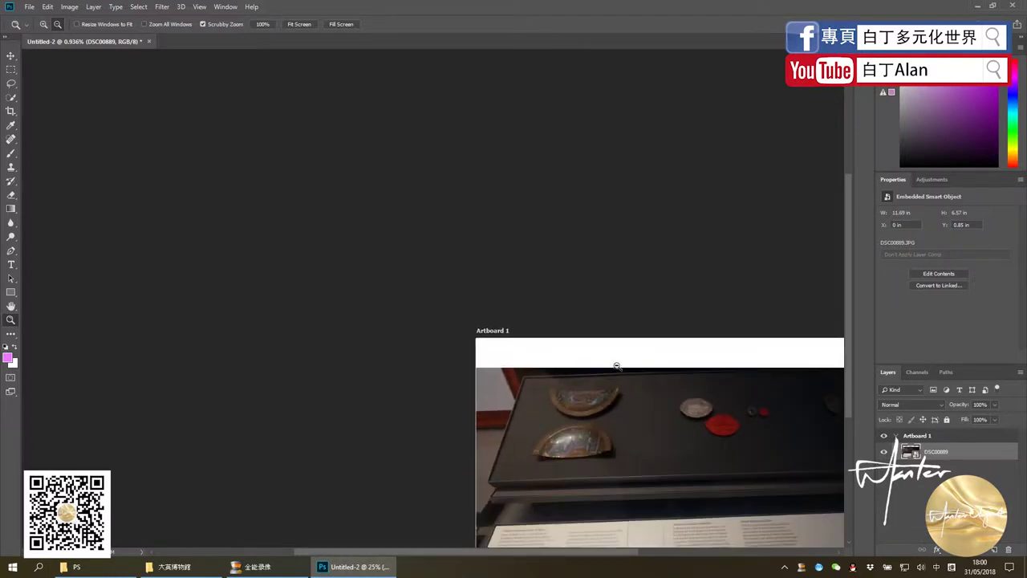
{"action": "mouse_move", "coordinate": [616, 366]}
{"action": "left_mouse_down"}
{"action": "mouse_move", "coordinate": [577, 332]}
{"action": "mouse_move", "coordinate": [443, 303]}
{"action": "mouse_move", "coordinate": [527, 312]}
{"action": "mouse_move", "coordinate": [444, 305]}
{"action": "left_mouse_up"}
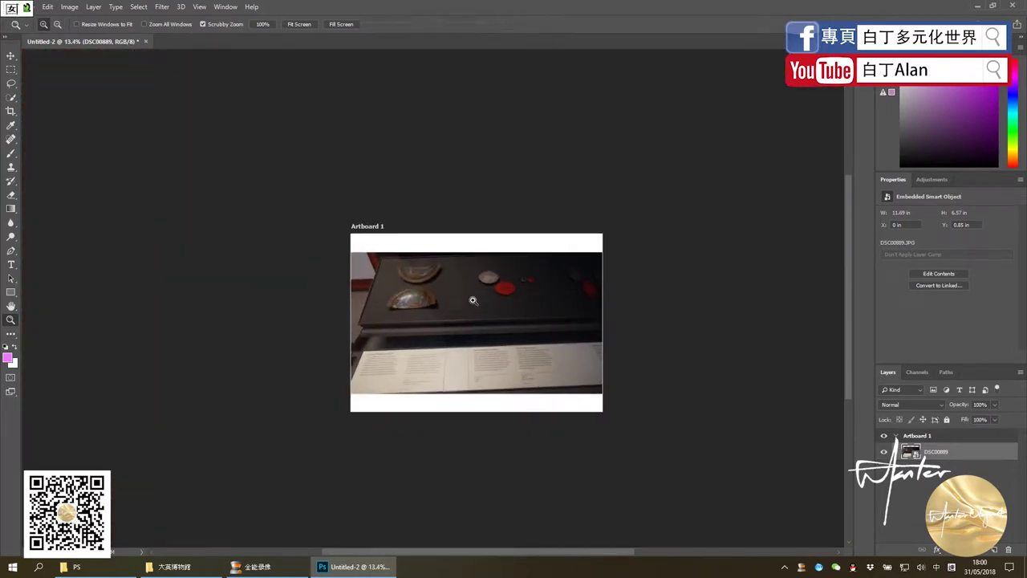
{"action": "key", "text": "v"}
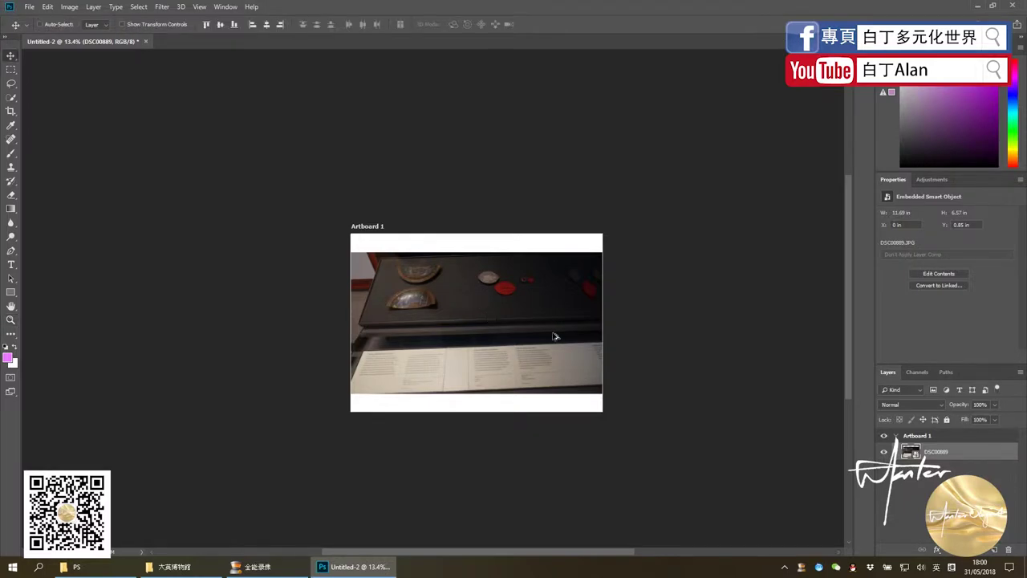
{"action": "scroll", "coordinate": [508, 371], "scroll_direction": "up", "scroll_amount": 2}
{"action": "scroll", "coordinate": [399, 371], "scroll_direction": "down", "scroll_amount": 1}
{"action": "scroll", "coordinate": [396, 372], "scroll_direction": "up", "scroll_amount": 3}
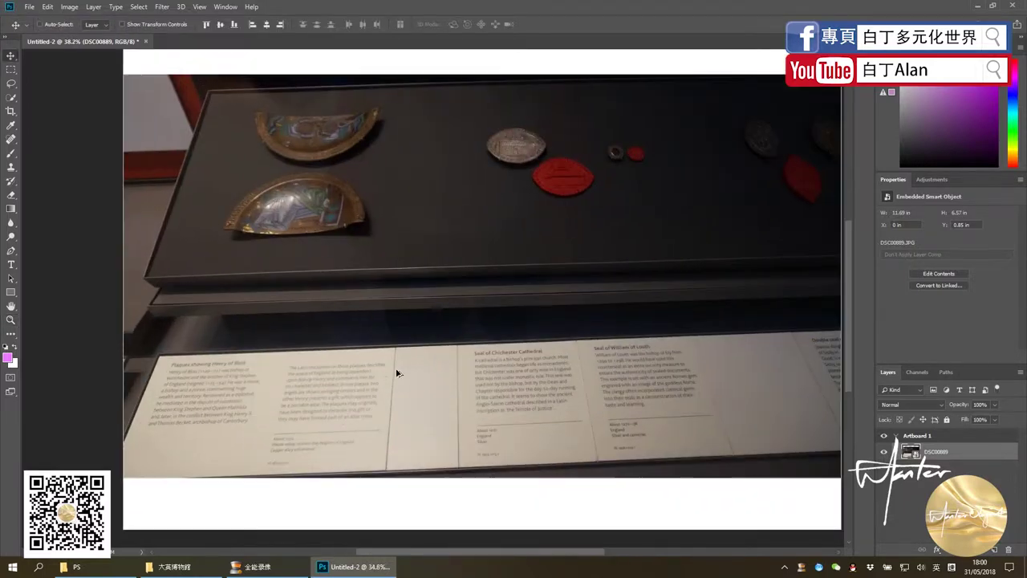
{"action": "scroll", "coordinate": [397, 372], "scroll_direction": "up", "scroll_amount": 3}
{"action": "scroll", "coordinate": [402, 364], "scroll_direction": "down", "scroll_amount": 4}
{"action": "scroll", "coordinate": [631, 406], "scroll_direction": "up", "scroll_amount": 1}
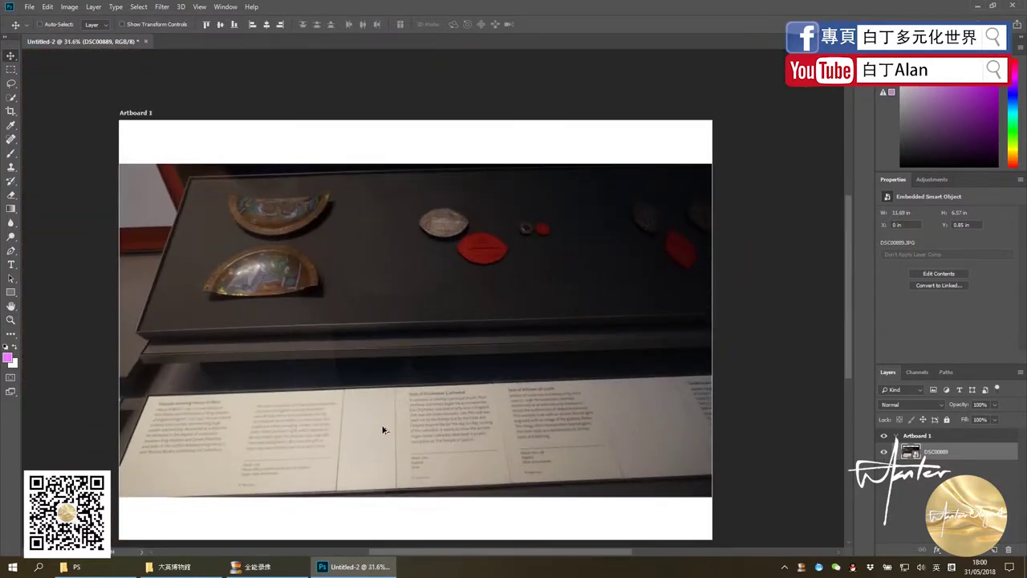
{"action": "scroll", "coordinate": [382, 430], "scroll_direction": "down", "scroll_amount": 1}
{"action": "scroll", "coordinate": [535, 339], "scroll_direction": "up", "scroll_amount": 2}
{"action": "scroll", "coordinate": [553, 340], "scroll_direction": "up", "scroll_amount": 1}
{"action": "scroll", "coordinate": [576, 309], "scroll_direction": "up", "scroll_amount": 1}
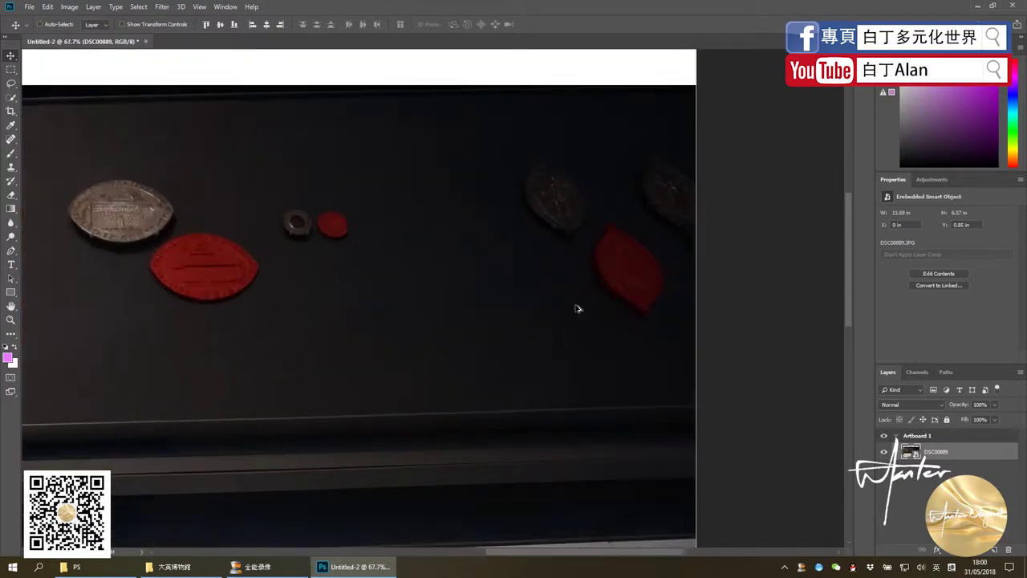
{"action": "scroll", "coordinate": [594, 325], "scroll_direction": "down", "scroll_amount": 1}
{"action": "scroll", "coordinate": [250, 463], "scroll_direction": "down", "scroll_amount": 1}
{"action": "scroll", "coordinate": [213, 463], "scroll_direction": "up", "scroll_amount": 2}
{"action": "scroll", "coordinate": [213, 458], "scroll_direction": "up", "scroll_amount": 1}
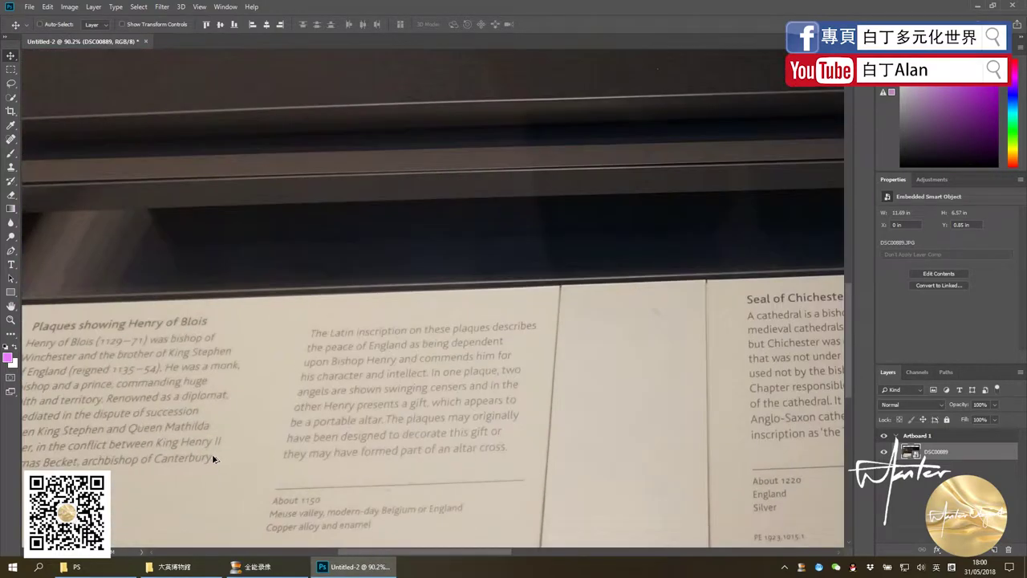
{"action": "scroll", "coordinate": [213, 458], "scroll_direction": "down", "scroll_amount": 2}
{"action": "scroll", "coordinate": [268, 419], "scroll_direction": "up", "scroll_amount": 2}
{"action": "scroll", "coordinate": [213, 442], "scroll_direction": "down", "scroll_amount": 2}
{"action": "scroll", "coordinate": [213, 441], "scroll_direction": "down", "scroll_amount": 2}
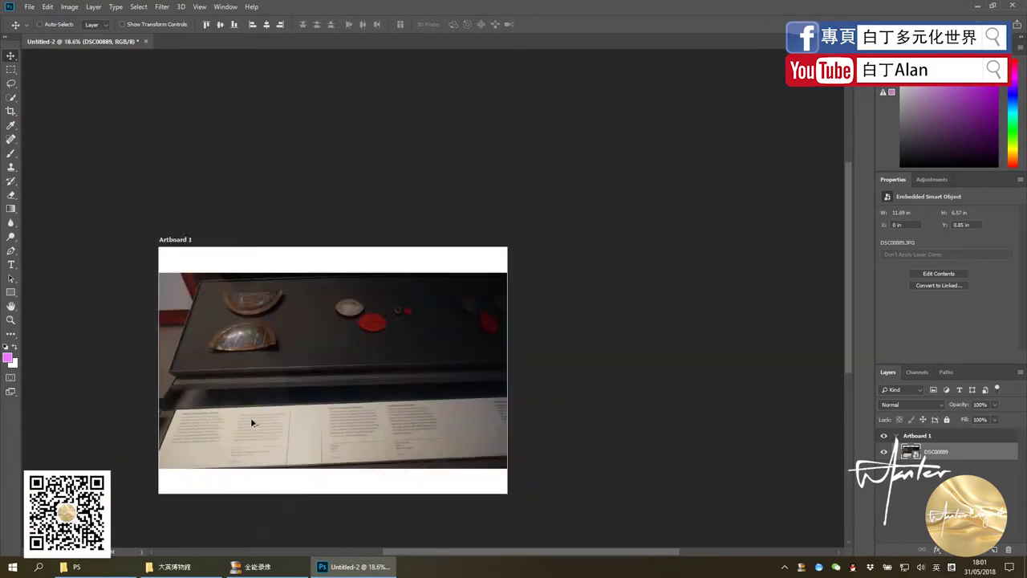
{"action": "key", "text": "z"}
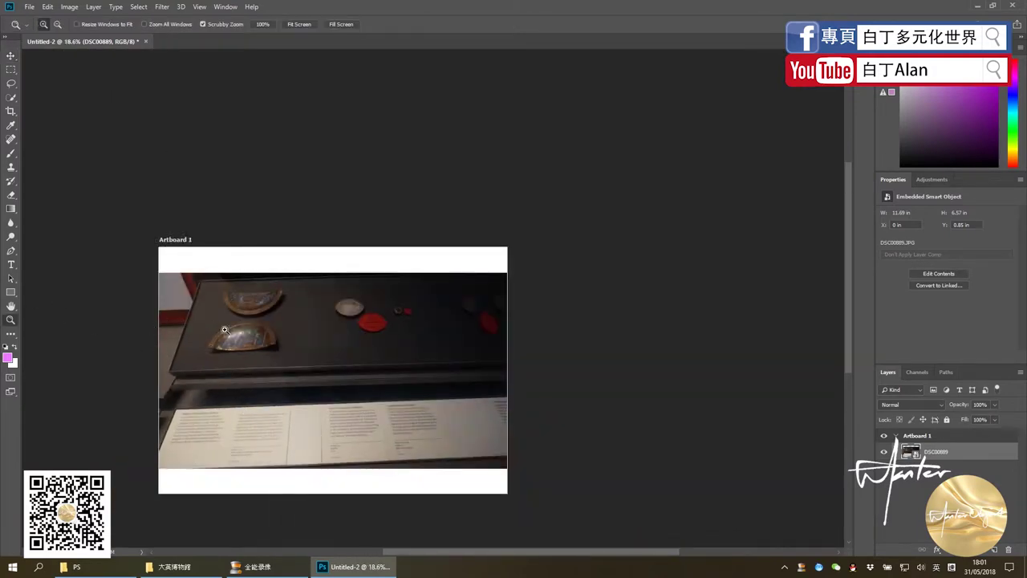
{"action": "left_click_drag", "start_coordinate": [224, 333], "coordinate": [401, 370]}
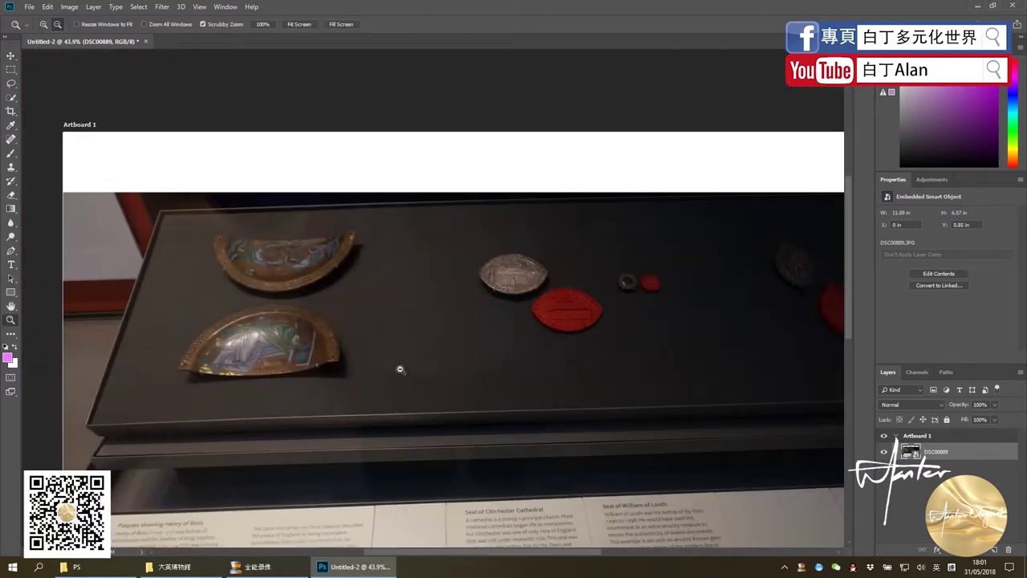
{"action": "left_click_drag", "start_coordinate": [304, 330], "coordinate": [291, 324]}
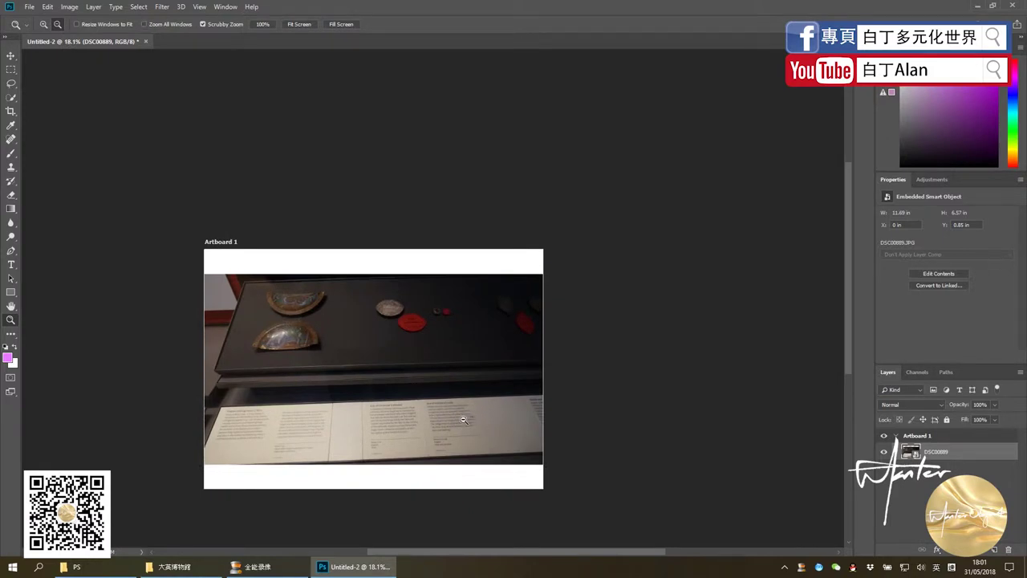
{"action": "left_click_drag", "start_coordinate": [462, 420], "coordinate": [560, 450]}
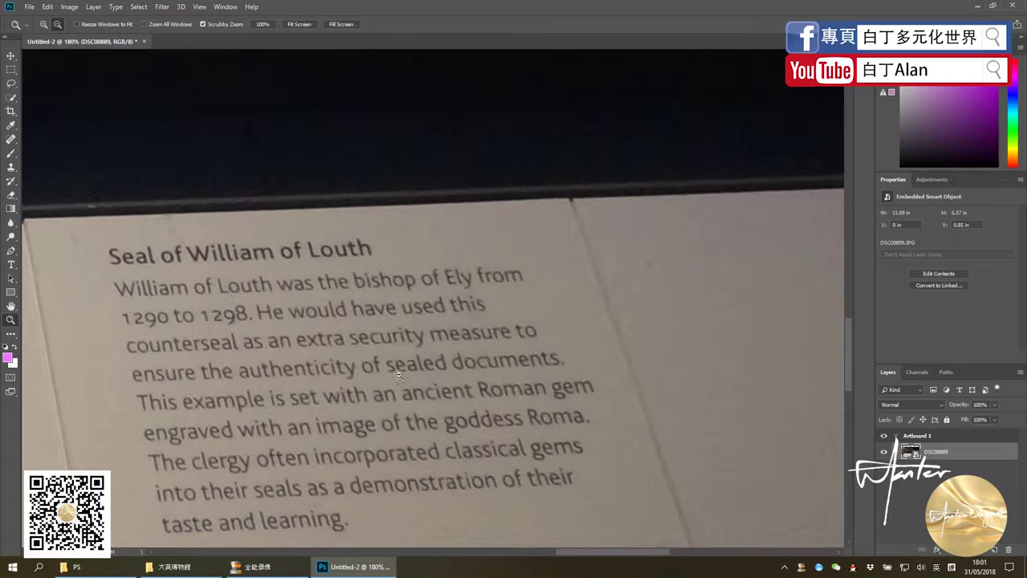
{"action": "mouse_move", "coordinate": [559, 449]}
{"action": "left_mouse_down"}
{"action": "mouse_move", "coordinate": [366, 361]}
{"action": "mouse_move", "coordinate": [201, 357]}
{"action": "left_mouse_up"}
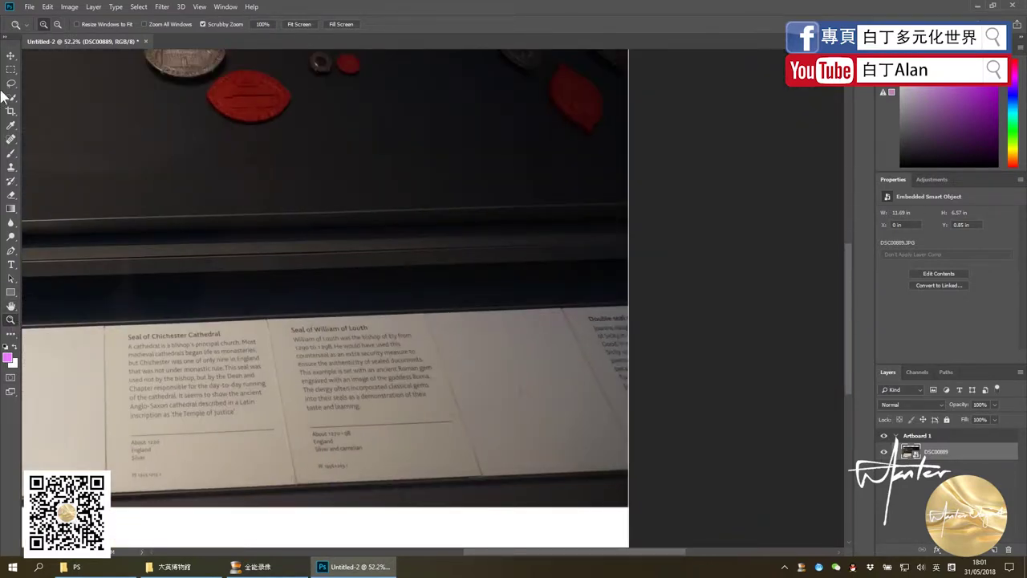
{"action": "left_click", "coordinate": [11, 56]}
{"action": "left_click_drag", "start_coordinate": [356, 270], "coordinate": [344, 360]}
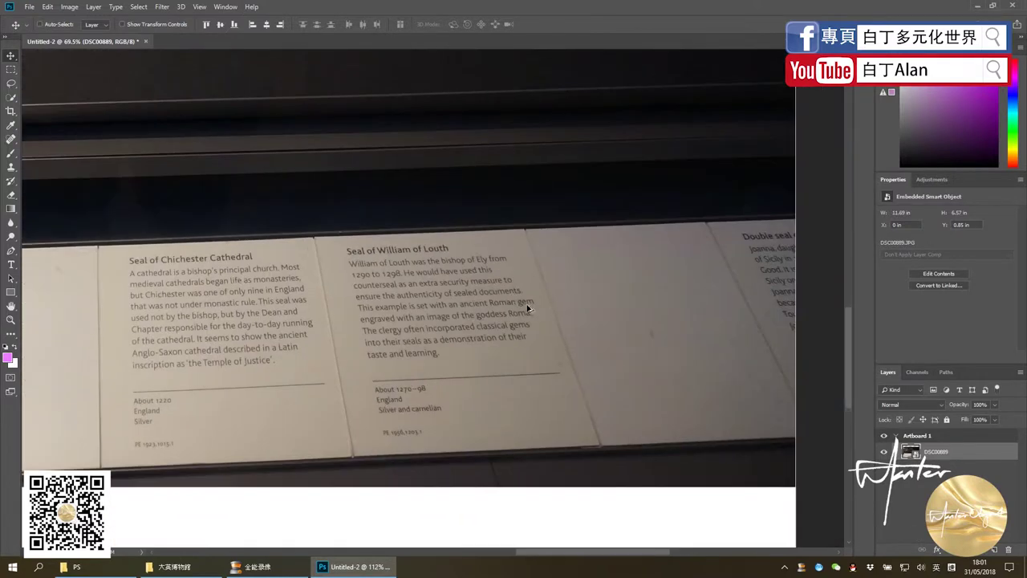
{"action": "left_click_drag", "start_coordinate": [341, 264], "coordinate": [363, 260]}
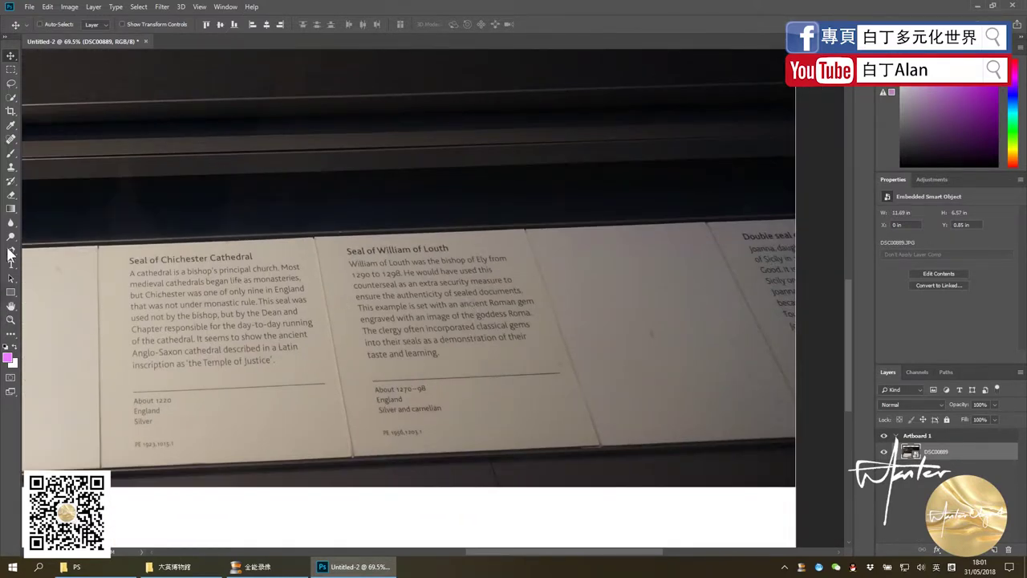
{"action": "mouse_move", "coordinate": [494, 325]}
{"action": "left_mouse_down"}
{"action": "mouse_move", "coordinate": [615, 345]}
{"action": "mouse_move", "coordinate": [582, 397]}
{"action": "mouse_move", "coordinate": [535, 367]}
{"action": "left_mouse_up"}
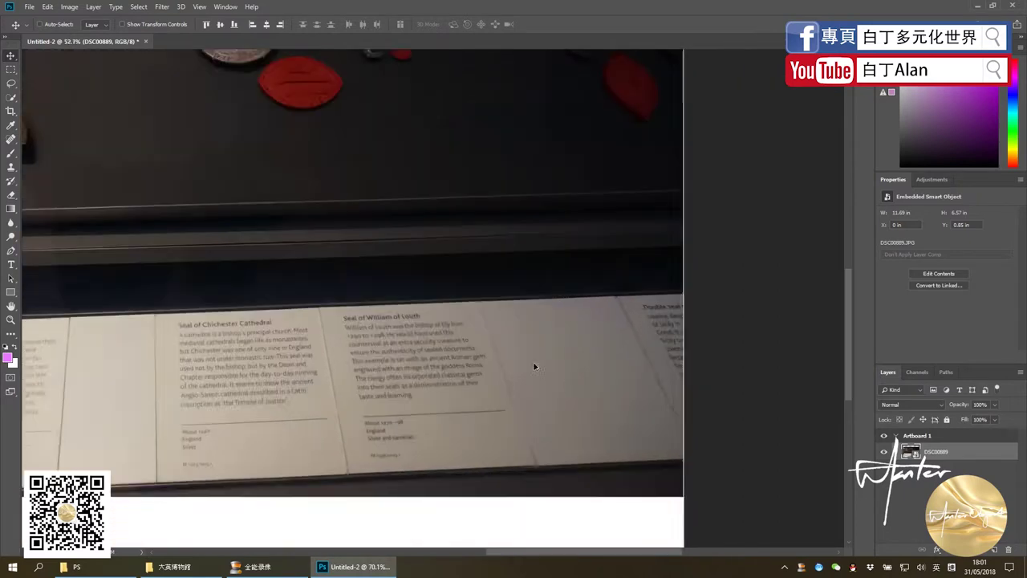
Select the Clone Stamp tool from the healing tools group
{"action": "left_click", "coordinate": [12, 141]}
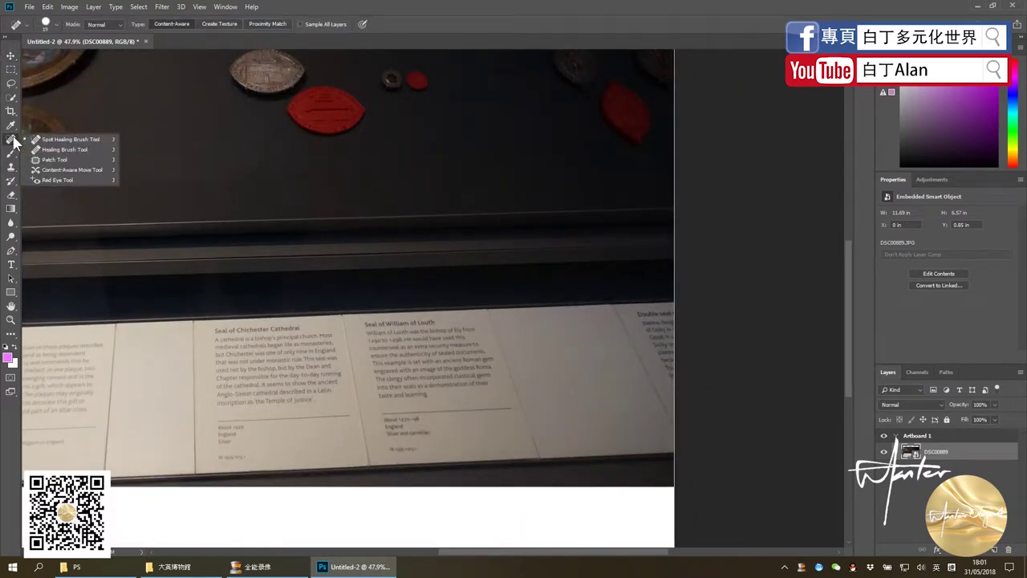
{"action": "left_click", "coordinate": [11, 167]}
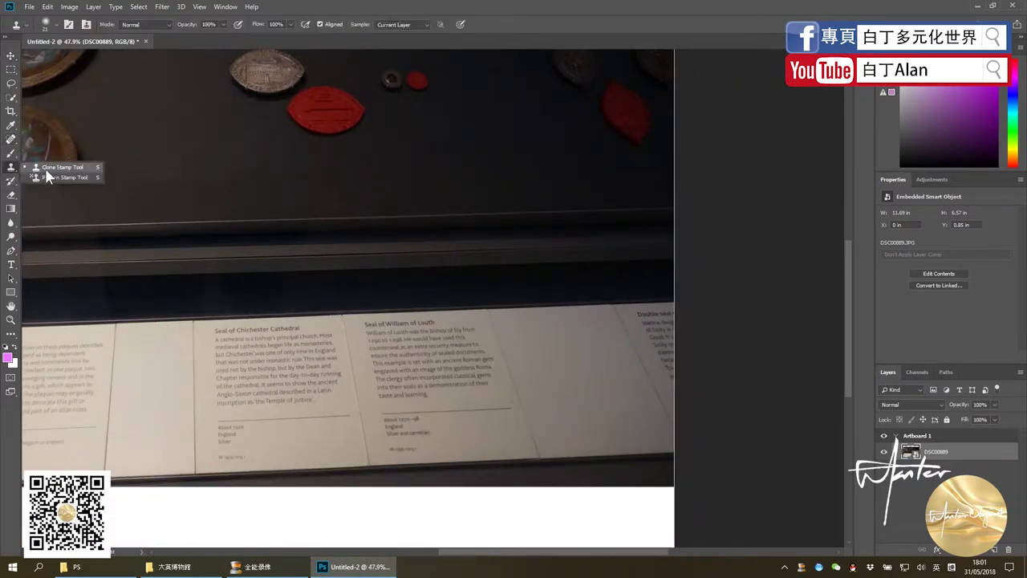
{"action": "left_click", "coordinate": [65, 169]}
Zoom the view onto the Seal of William of Louth caption card
{"action": "scroll", "coordinate": [585, 340], "scroll_direction": "down", "scroll_amount": 2}
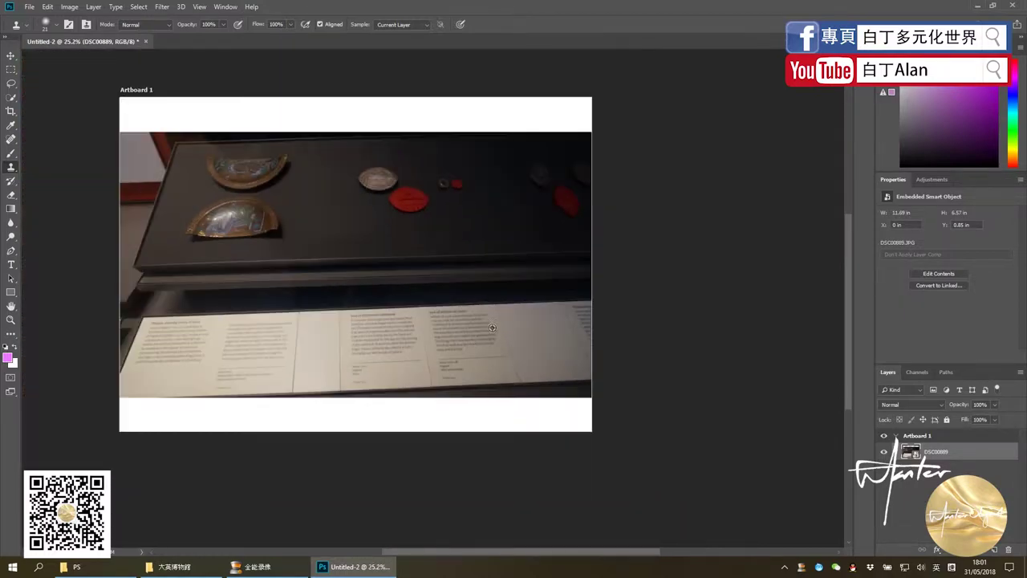
{"action": "scroll", "coordinate": [585, 340], "scroll_direction": "up", "scroll_amount": 3}
{"action": "scroll", "coordinate": [585, 340], "scroll_direction": "up", "scroll_amount": 2}
{"action": "scroll", "coordinate": [585, 340], "scroll_direction": "down", "scroll_amount": 2}
{"action": "scroll", "coordinate": [562, 340], "scroll_direction": "up", "scroll_amount": 1}
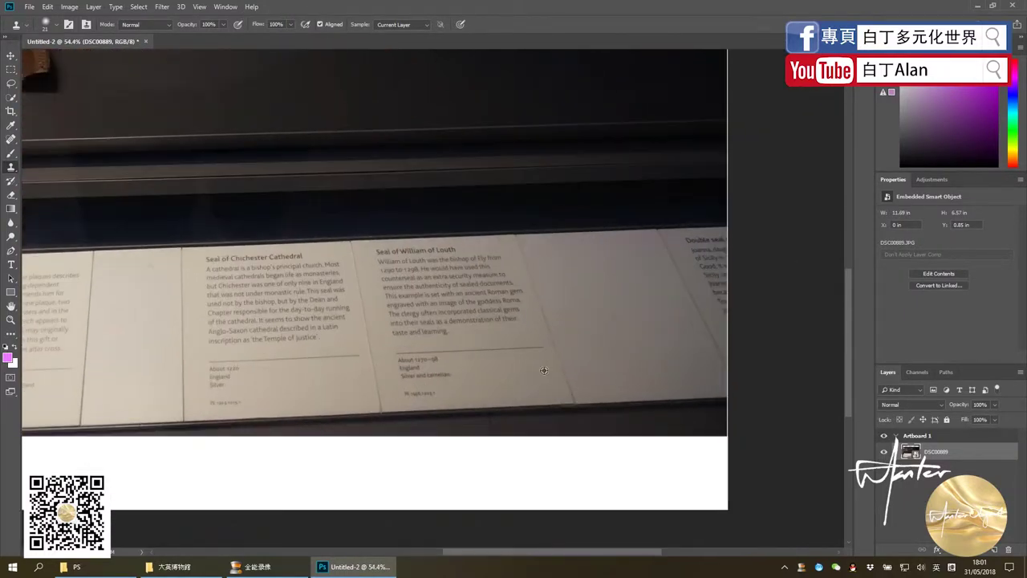
{"action": "scroll", "coordinate": [385, 337], "scroll_direction": "up", "scroll_amount": 2}
{"action": "scroll", "coordinate": [411, 363], "scroll_direction": "down", "scroll_amount": 1}
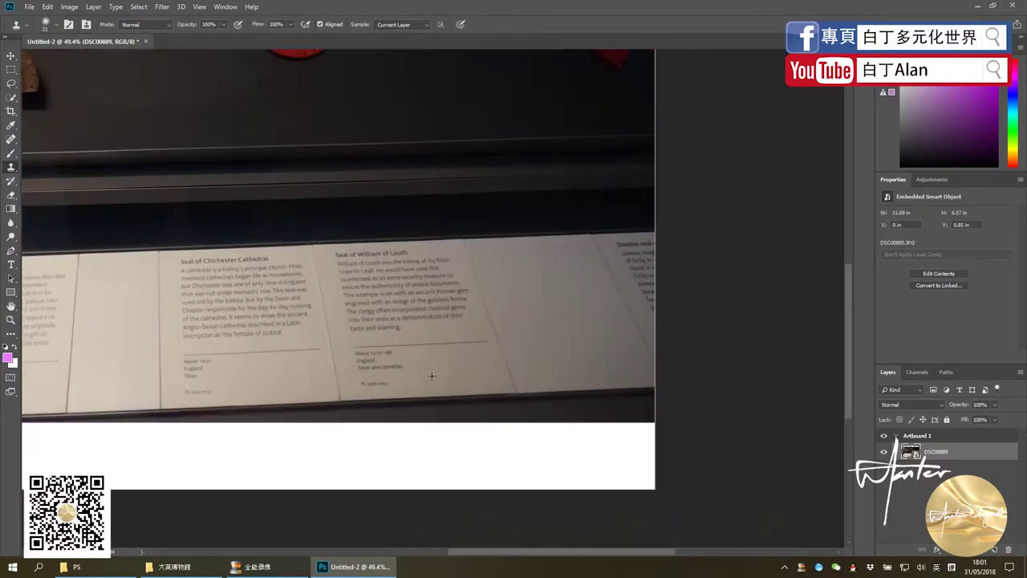
{"action": "scroll", "coordinate": [437, 372], "scroll_direction": "down", "scroll_amount": 1}
{"action": "scroll", "coordinate": [436, 372], "scroll_direction": "down", "scroll_amount": 1}
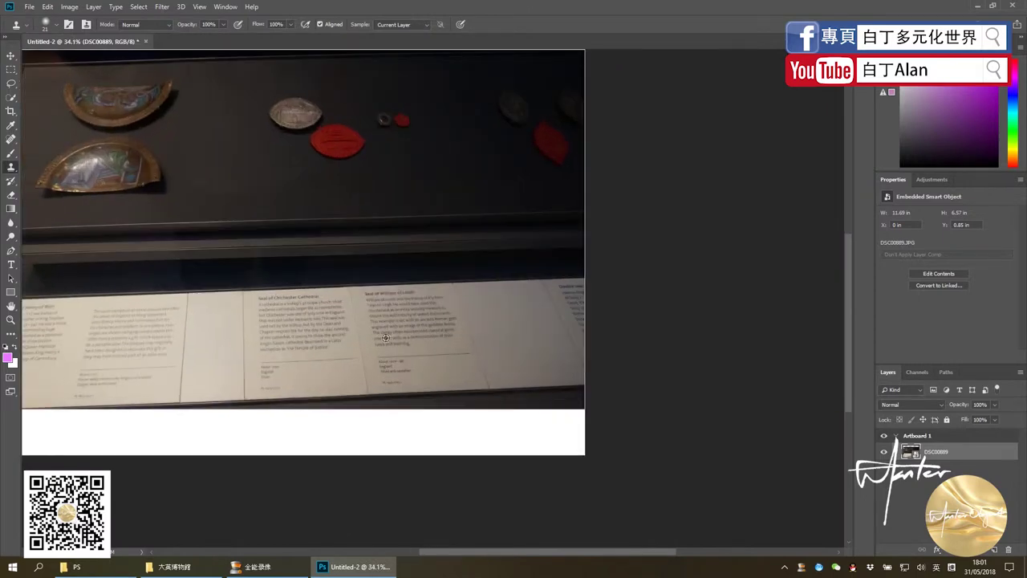
{"action": "scroll", "coordinate": [390, 389], "scroll_direction": "up", "scroll_amount": 2}
{"action": "scroll", "coordinate": [324, 312], "scroll_direction": "up", "scroll_amount": 1}
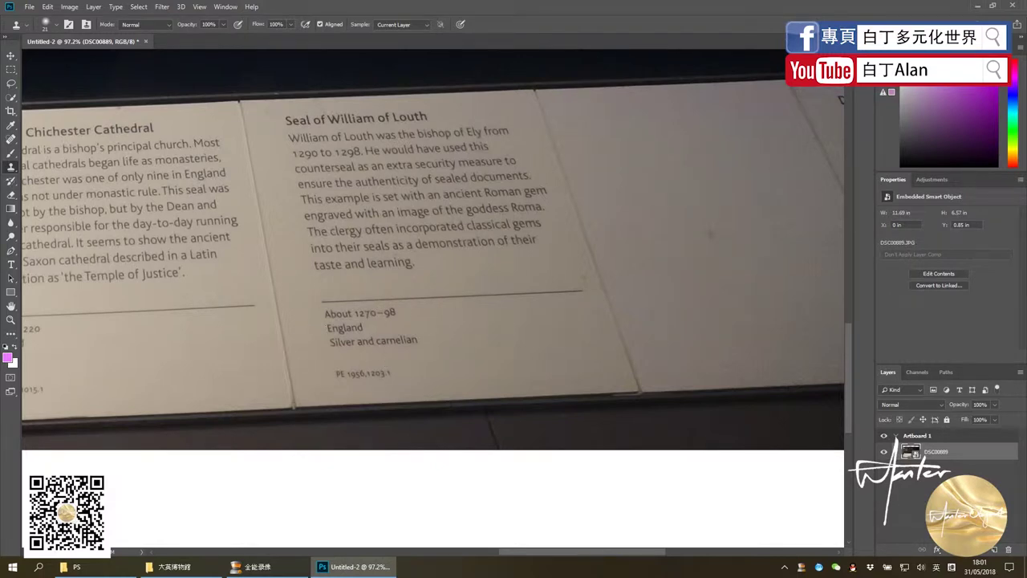
Duplicate the DSC00889 layer, add an empty layer, and merge them into pixel Layer 1
{"action": "left_click_drag", "start_coordinate": [935, 452], "coordinate": [1006, 549]}
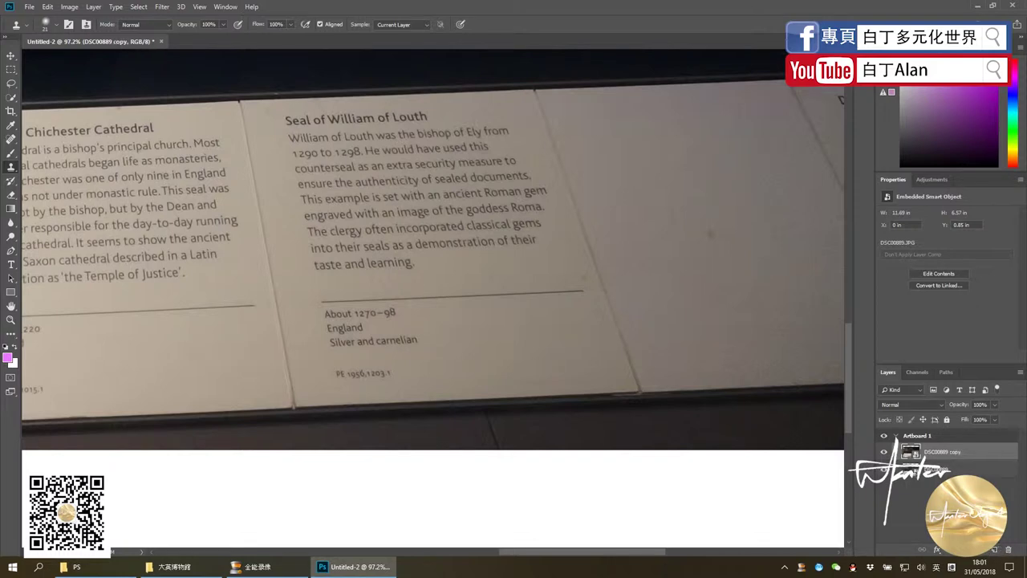
{"action": "left_click", "coordinate": [996, 549]}
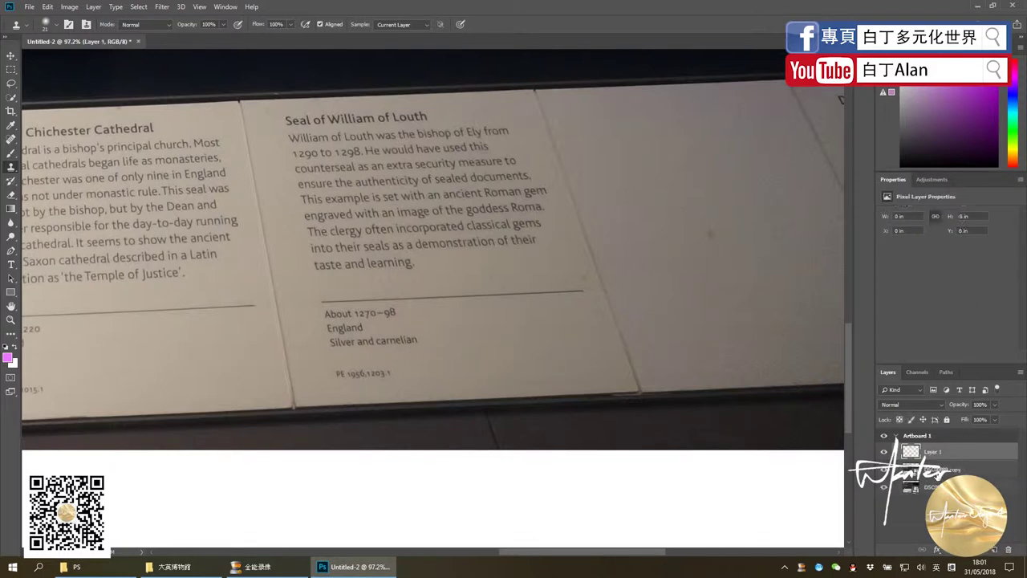
{"action": "right_click", "coordinate": [951, 474]}
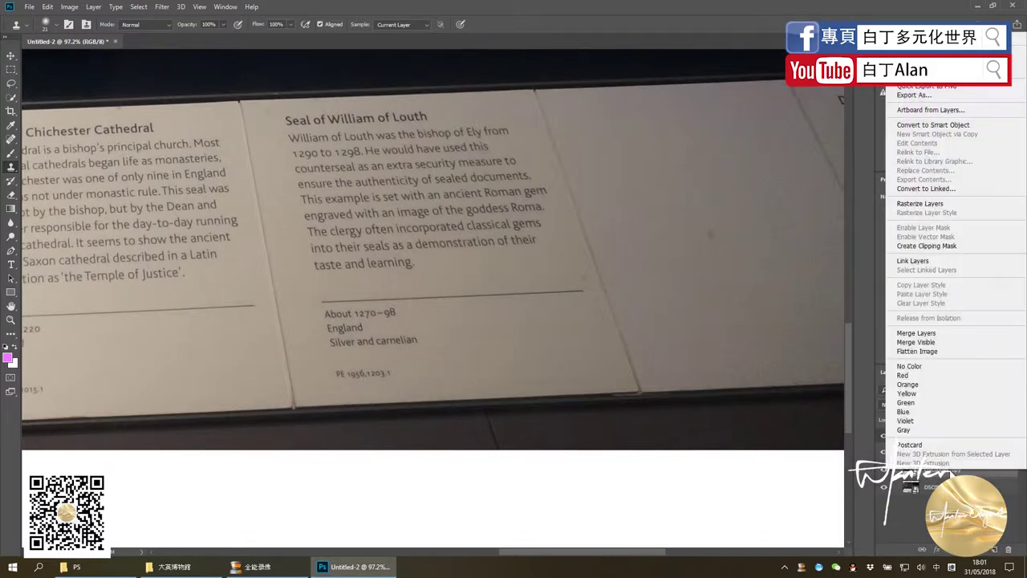
{"action": "left_click", "coordinate": [955, 334]}
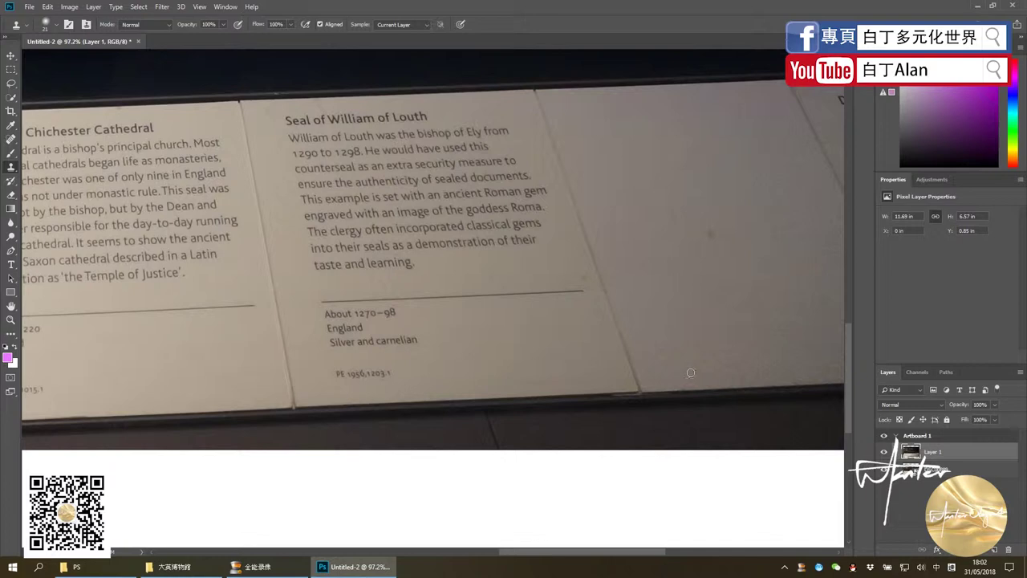
Zoom onto the Louth card and stamp on it without a source, triggering the no-source alert
{"action": "scroll", "coordinate": [523, 406], "scroll_direction": "down", "scroll_amount": 3}
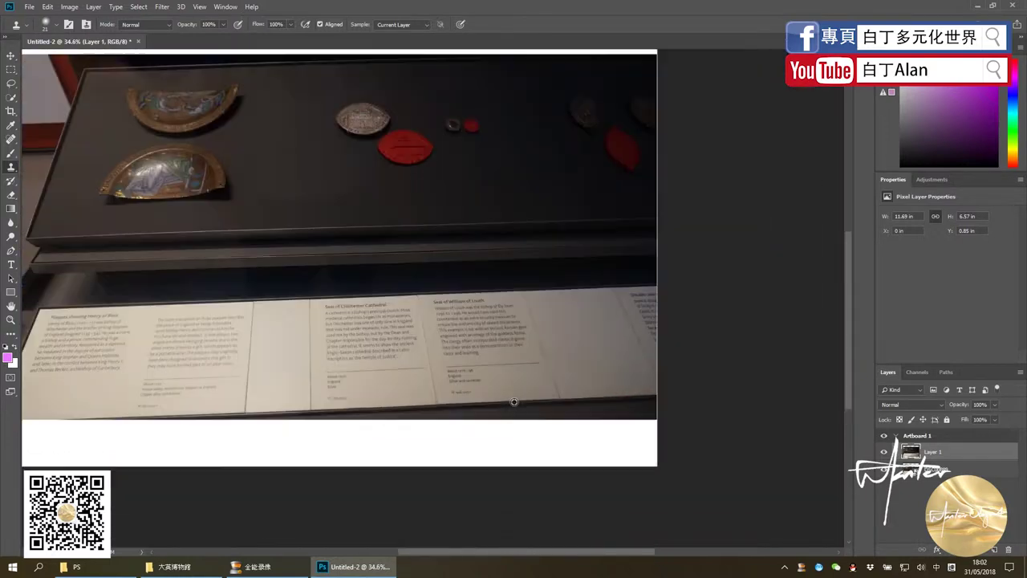
{"action": "scroll", "coordinate": [529, 306], "scroll_direction": "down", "scroll_amount": 2}
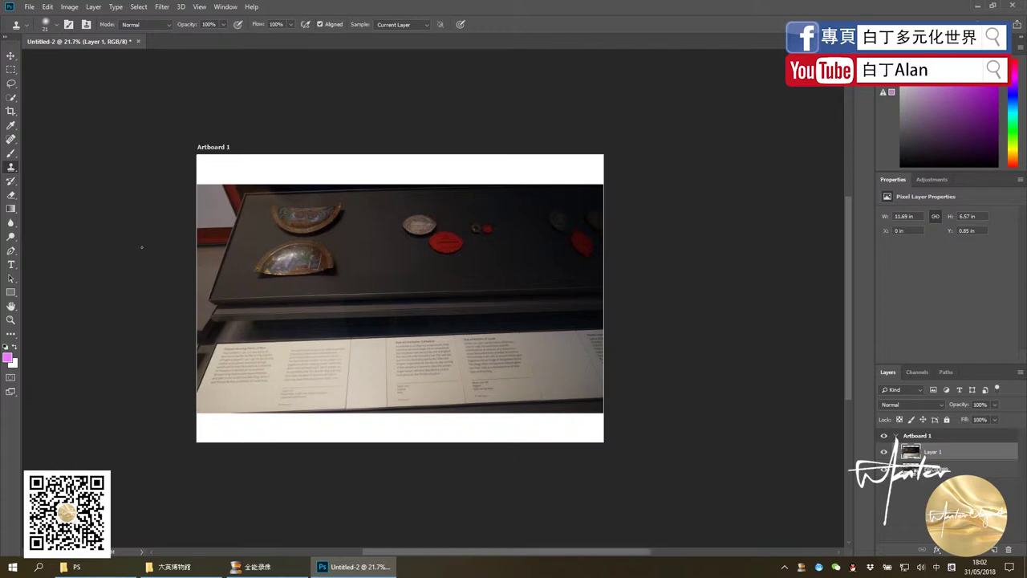
{"action": "scroll", "coordinate": [274, 390], "scroll_direction": "up", "scroll_amount": 5}
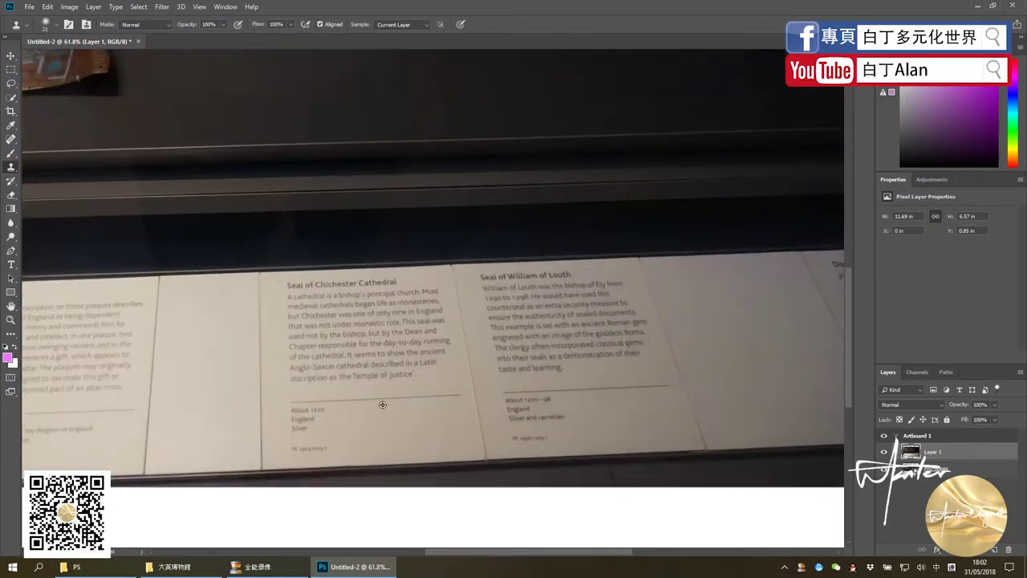
{"action": "scroll", "coordinate": [360, 322], "scroll_direction": "down", "scroll_amount": 2}
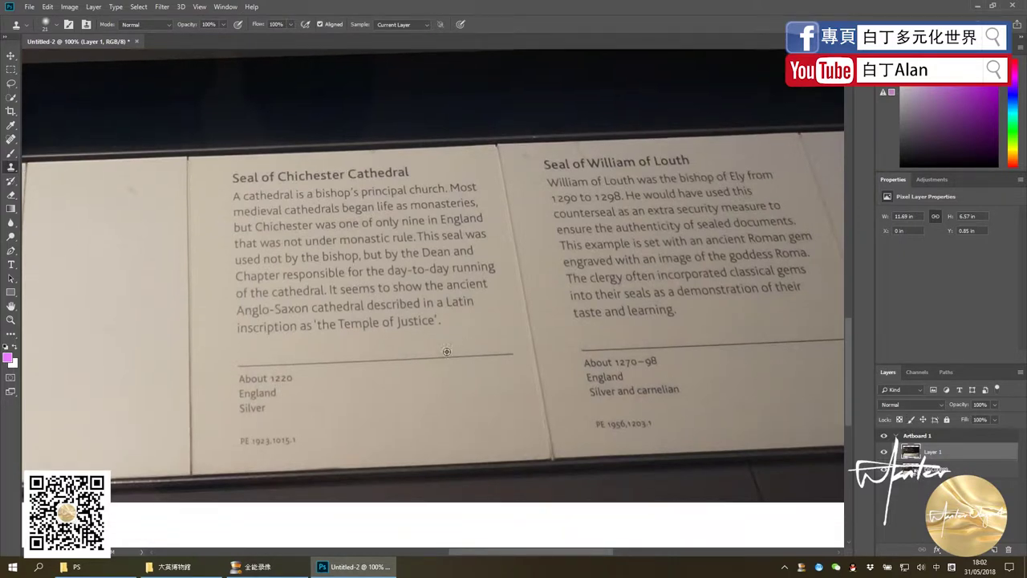
{"action": "scroll", "coordinate": [350, 185], "scroll_direction": "down", "scroll_amount": 5}
{"action": "scroll", "coordinate": [493, 392], "scroll_direction": "up", "scroll_amount": 2}
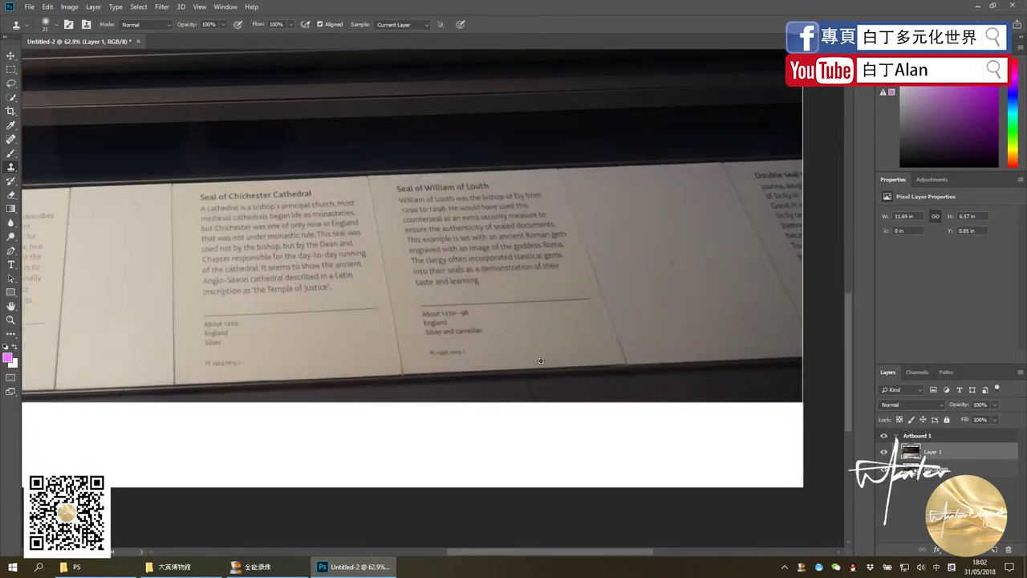
{"action": "scroll", "coordinate": [433, 308], "scroll_direction": "up", "scroll_amount": 3}
{"action": "scroll", "coordinate": [434, 309], "scroll_direction": "up", "scroll_amount": 1}
{"action": "scroll", "coordinate": [434, 309], "scroll_direction": "down", "scroll_amount": 1}
{"action": "scroll", "coordinate": [433, 309], "scroll_direction": "down", "scroll_amount": 1}
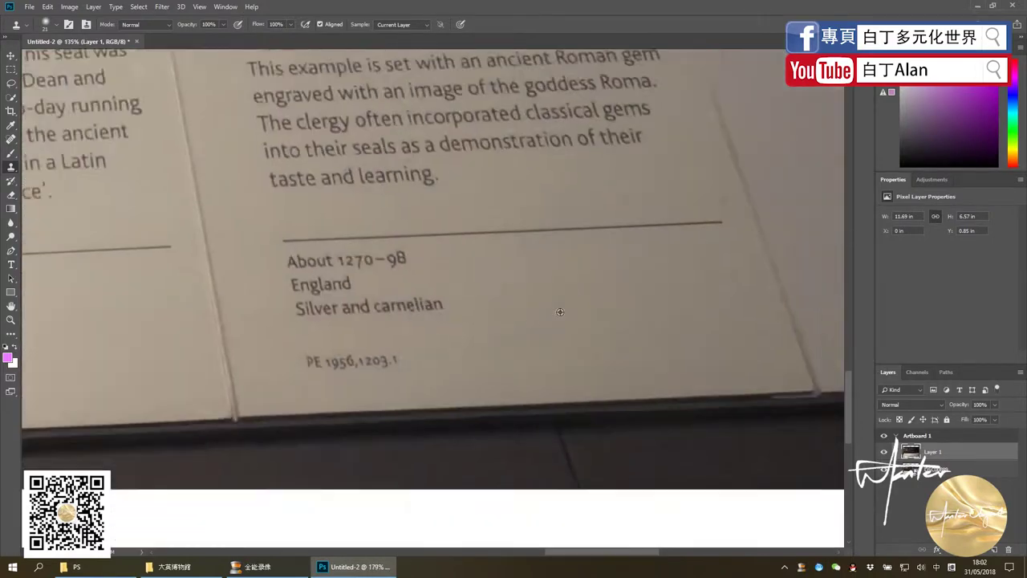
{"action": "scroll", "coordinate": [434, 309], "scroll_direction": "down", "scroll_amount": 2}
{"action": "scroll", "coordinate": [562, 371], "scroll_direction": "up", "scroll_amount": 2}
{"action": "scroll", "coordinate": [562, 371], "scroll_direction": "up", "scroll_amount": 3}
{"action": "scroll", "coordinate": [562, 371], "scroll_direction": "down", "scroll_amount": 3}
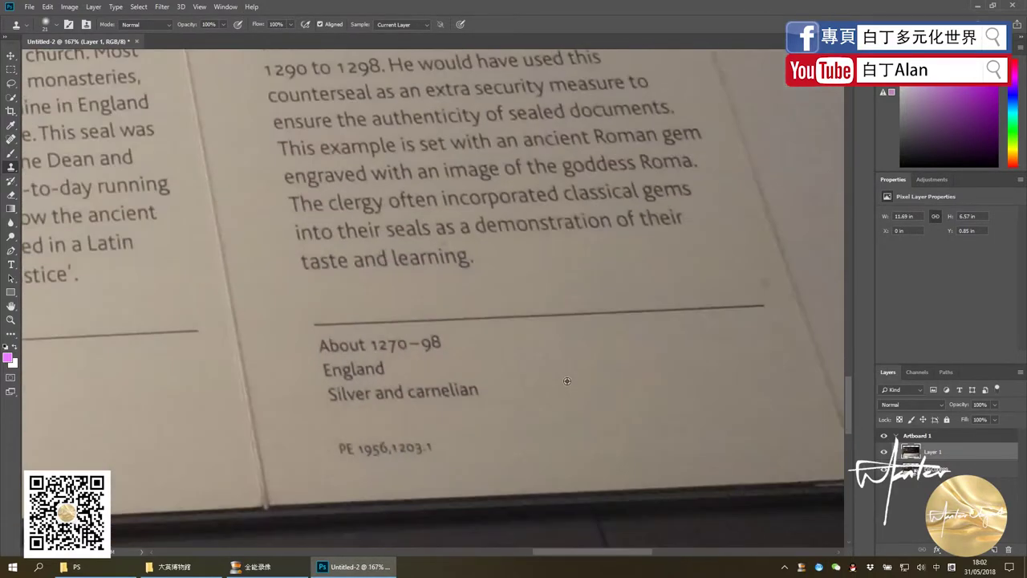
{"action": "scroll", "coordinate": [589, 394], "scroll_direction": "down", "scroll_amount": 1}
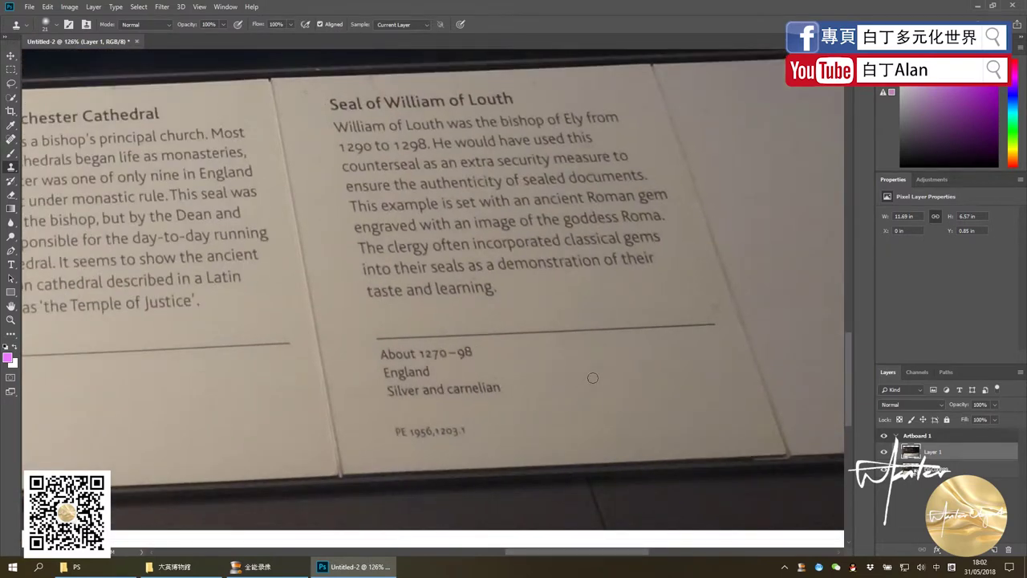
{"action": "left_click", "coordinate": [635, 357]}
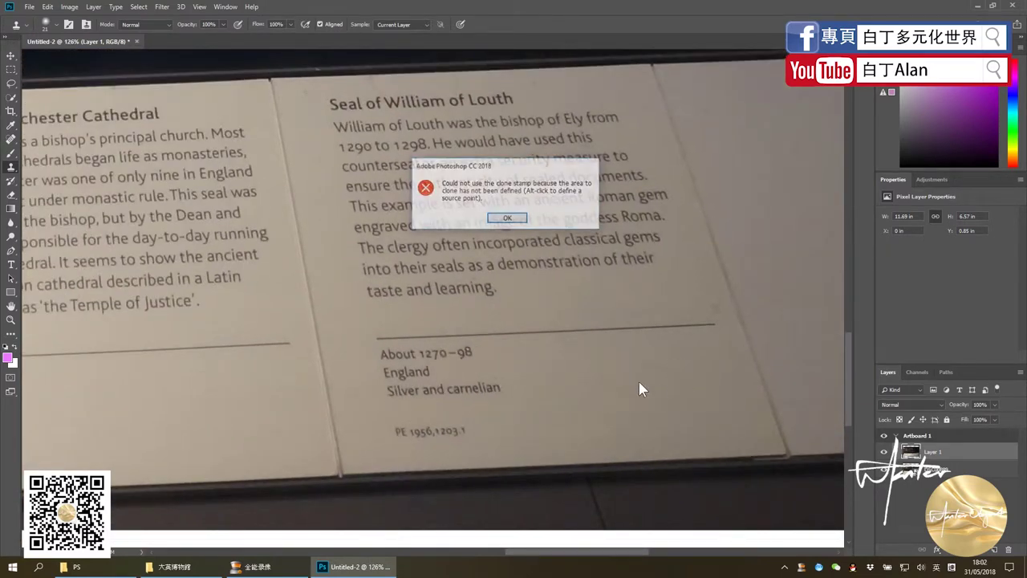
Dismiss the no-source alert twice after a retry, then zoom to about 138% on the Louth label
{"action": "left_click", "coordinate": [519, 218]}
{"action": "left_click", "coordinate": [487, 234]}
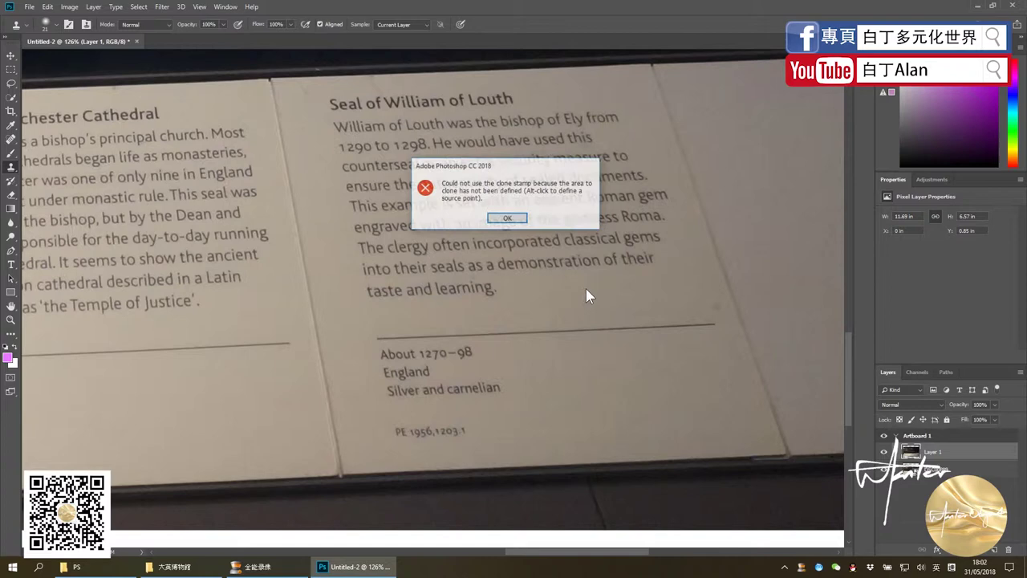
{"action": "left_click", "coordinate": [514, 219]}
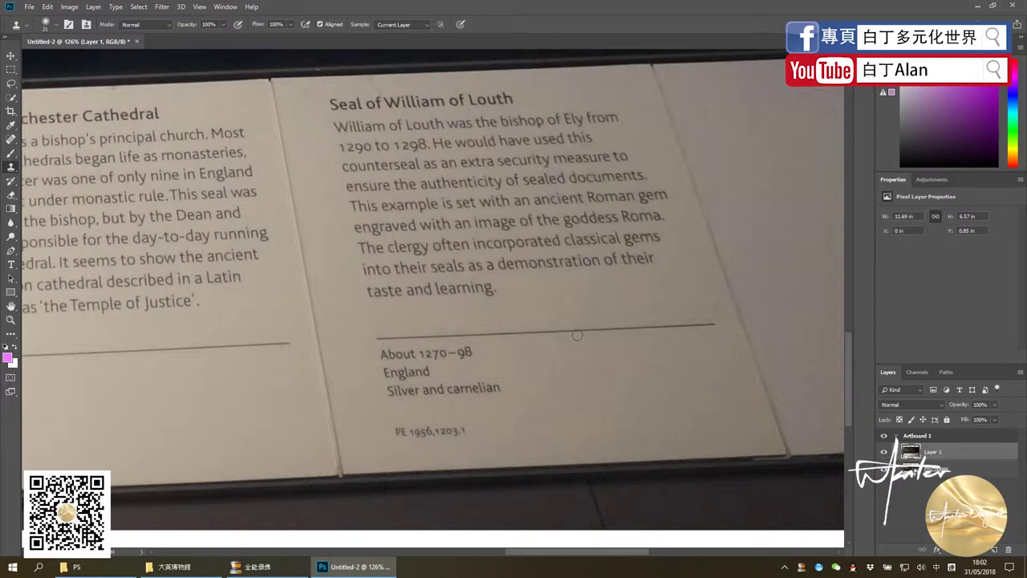
{"action": "scroll", "coordinate": [553, 358], "scroll_direction": "down", "scroll_amount": 5, "text": "alt"}
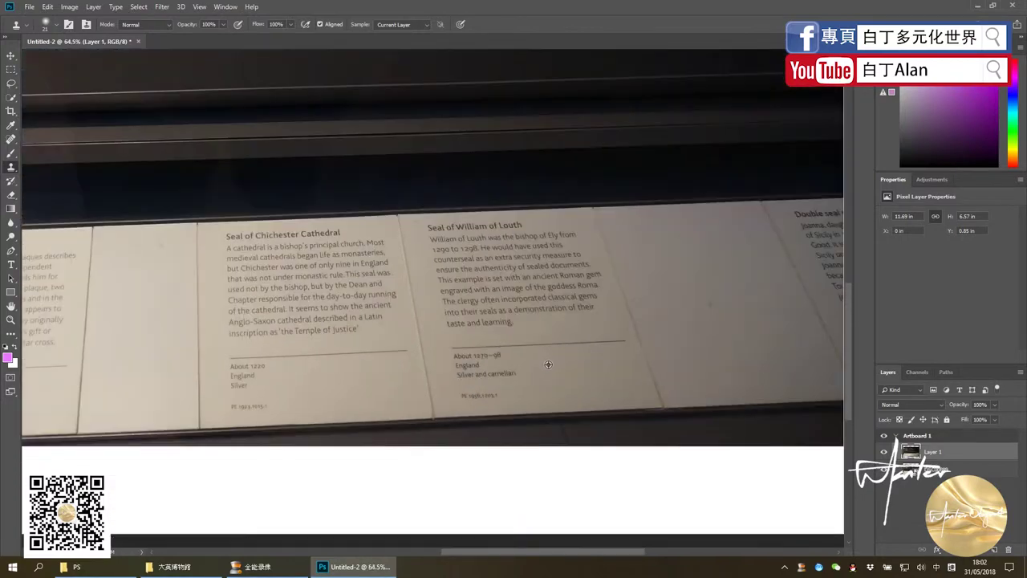
{"action": "scroll", "coordinate": [549, 364], "scroll_direction": "up", "scroll_amount": 6, "text": "alt"}
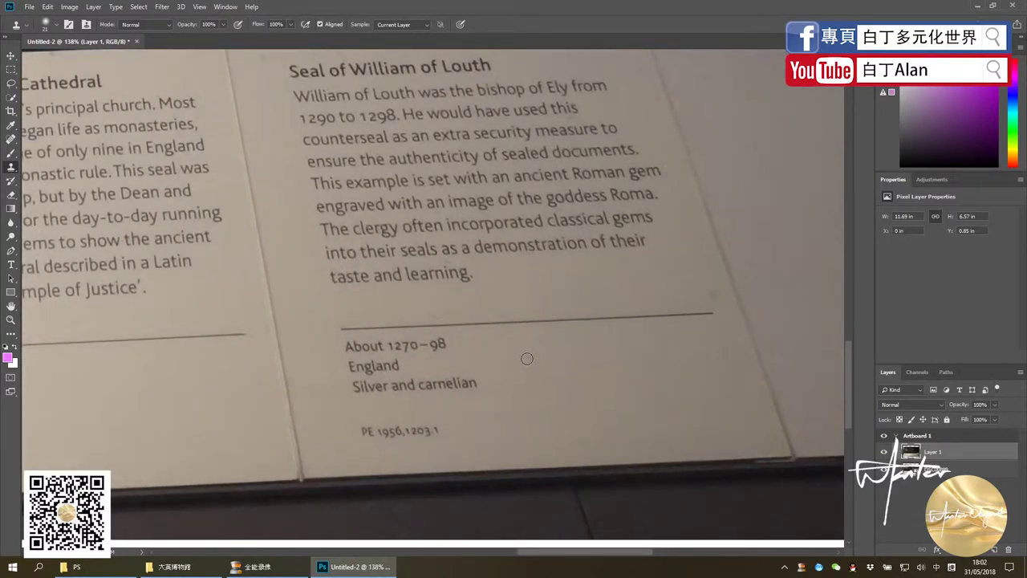
Switch keyboard input to English and resize the clone brush to 60
{"action": "left_click", "coordinate": [936, 567]}
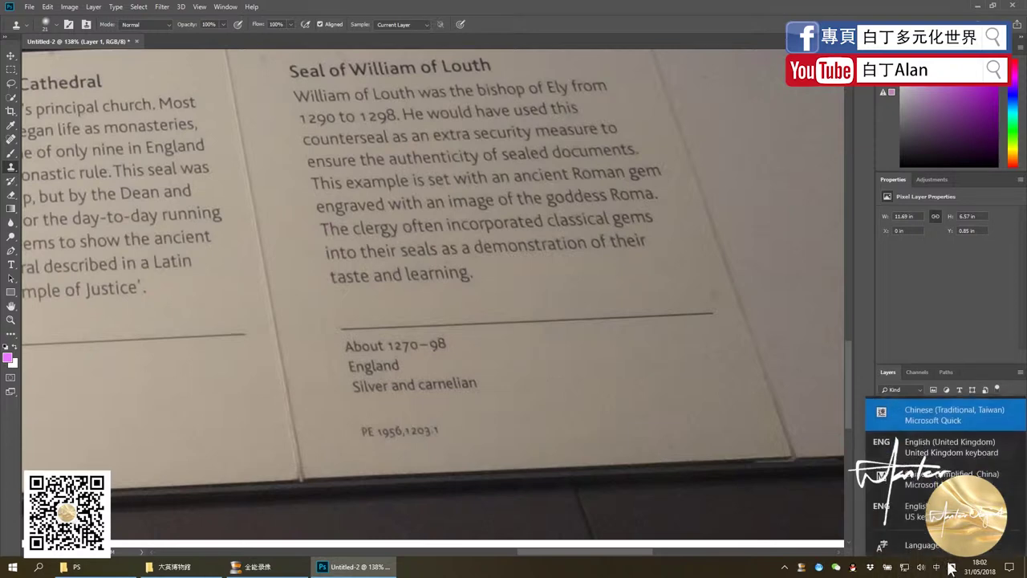
{"action": "left_click", "coordinate": [924, 438]}
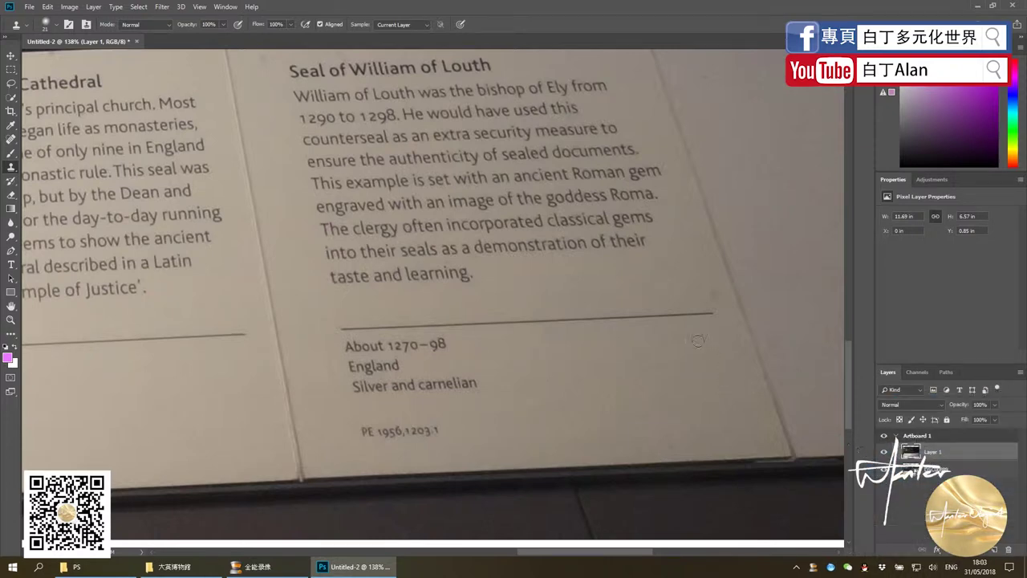
{"action": "key", "text": "bracketright"}
{"action": "key", "text": "bracketright"}
{"action": "key", "text": "bracketright"}
{"action": "key", "text": "bracketright"}
{"action": "key", "text": "bracketright"}
{"action": "key", "text": "bracketright"}
{"action": "key", "text": "bracketright"}
{"action": "key", "text": "bracketleft"}
{"action": "key", "text": "bracketleft"}
{"action": "key", "text": "bracketleft"}
{"action": "key", "text": "bracketleft"}
{"action": "key", "text": "bracketleft"}
Undo a trial stroke over the PE catalogue number and close the chat panel
{"action": "left_click_drag", "start_coordinate": [452, 429], "coordinate": [385, 430]}
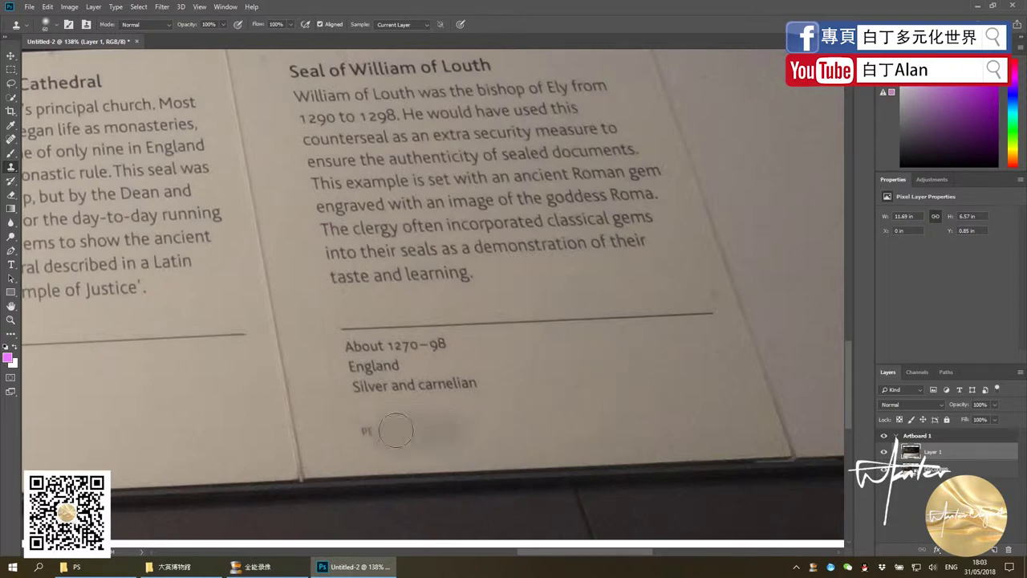
{"action": "key", "text": "ctrl+z"}
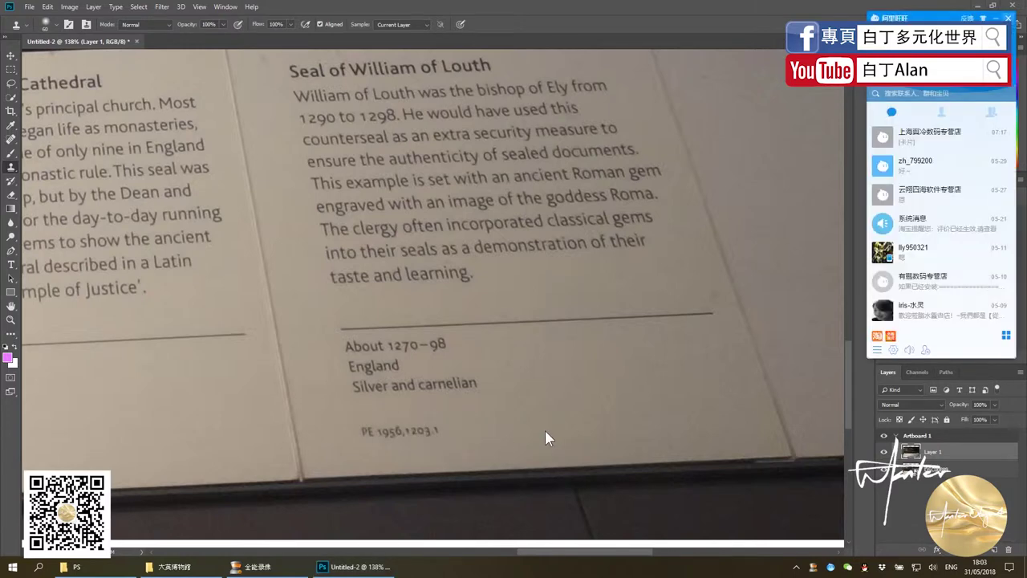
{"action": "key", "text": "alt+z"}
{"action": "key", "text": "alt+z"}
{"action": "left_click", "coordinate": [1010, 18]}
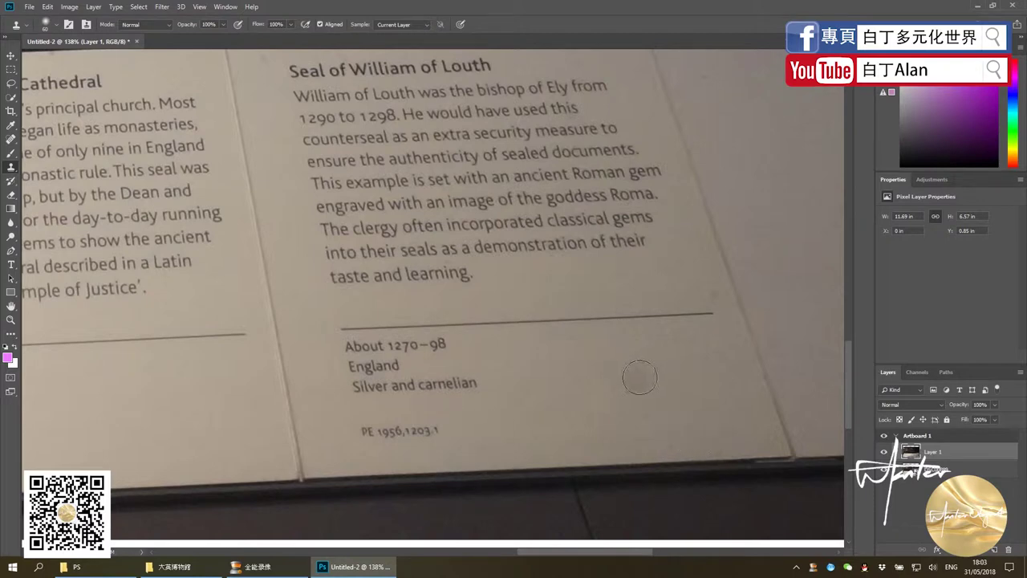
Sample blank card and clone out the 'Silver and carnelian' and 'England' lines
{"action": "left_click", "coordinate": [514, 384], "text": "alt"}
{"action": "left_click_drag", "start_coordinate": [479, 384], "coordinate": [457, 386]}
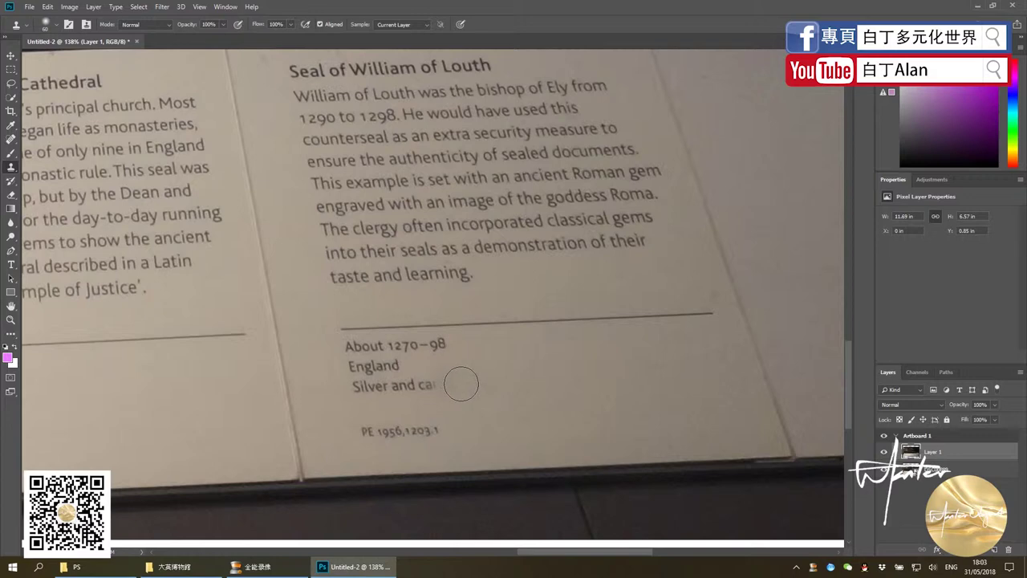
{"action": "left_click_drag", "start_coordinate": [462, 385], "coordinate": [373, 389]}
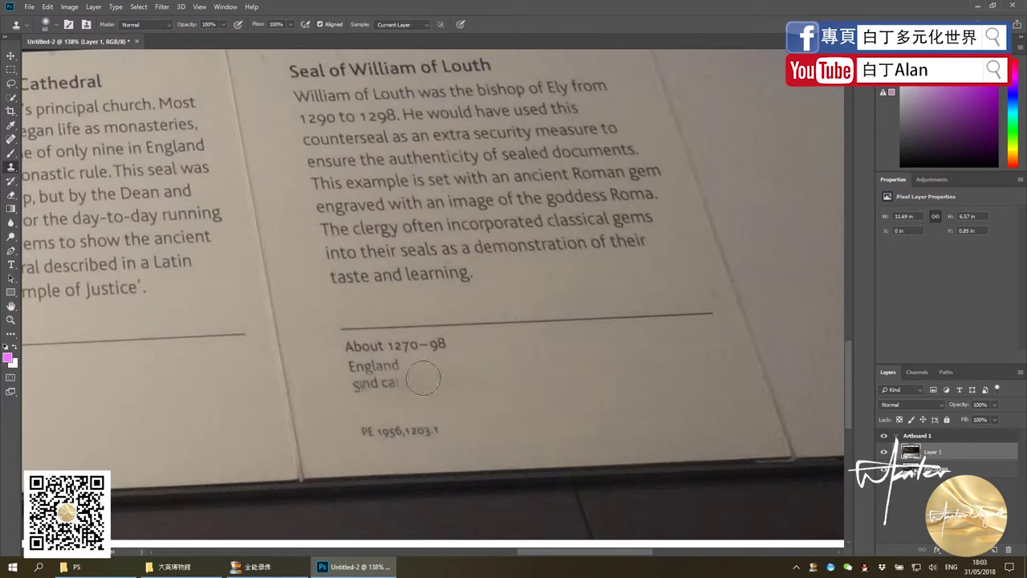
{"action": "left_click_drag", "start_coordinate": [423, 377], "coordinate": [356, 385]}
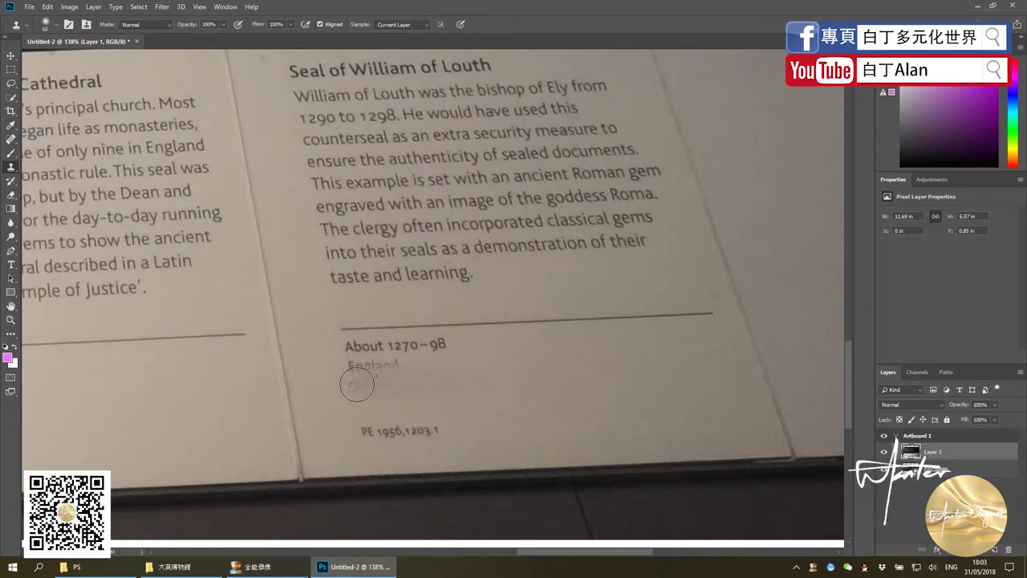
Clone out the 'About 1270–98' date and the 'PE 1956,1203.1' catalogue number
{"action": "left_click", "coordinate": [447, 352], "text": "alt"}
{"action": "mouse_move", "coordinate": [447, 351]}
{"action": "left_mouse_down"}
{"action": "mouse_move", "coordinate": [394, 348]}
{"action": "mouse_move", "coordinate": [391, 360]}
{"action": "mouse_move", "coordinate": [360, 362]}
{"action": "mouse_move", "coordinate": [415, 355]}
{"action": "mouse_move", "coordinate": [361, 348]}
{"action": "mouse_move", "coordinate": [350, 383]}
{"action": "left_mouse_up"}
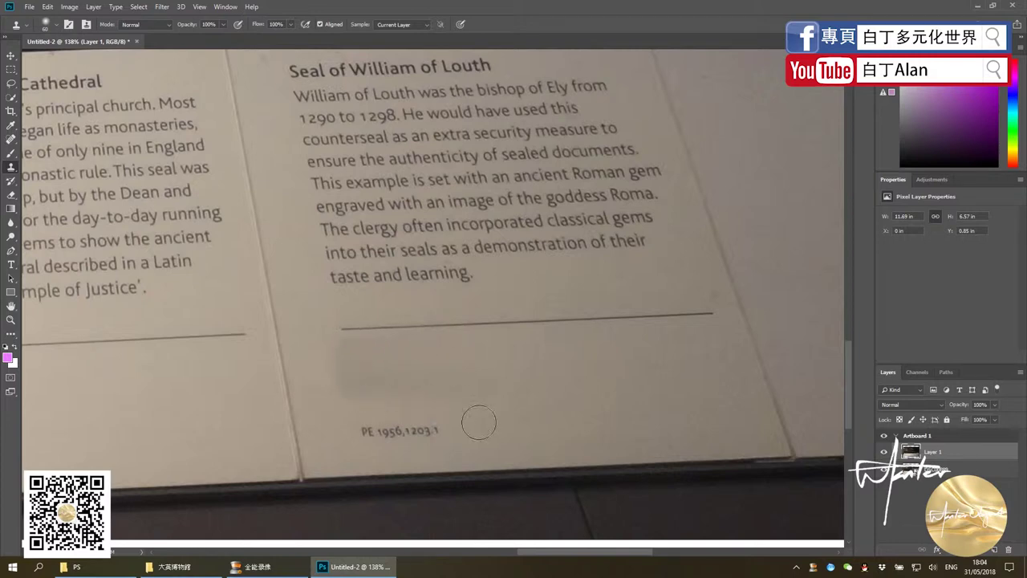
{"action": "left_click", "coordinate": [472, 419], "text": "alt"}
{"action": "left_click_drag", "start_coordinate": [446, 425], "coordinate": [359, 427]}
{"action": "scroll", "coordinate": [547, 380], "scroll_direction": "down", "scroll_amount": 5}
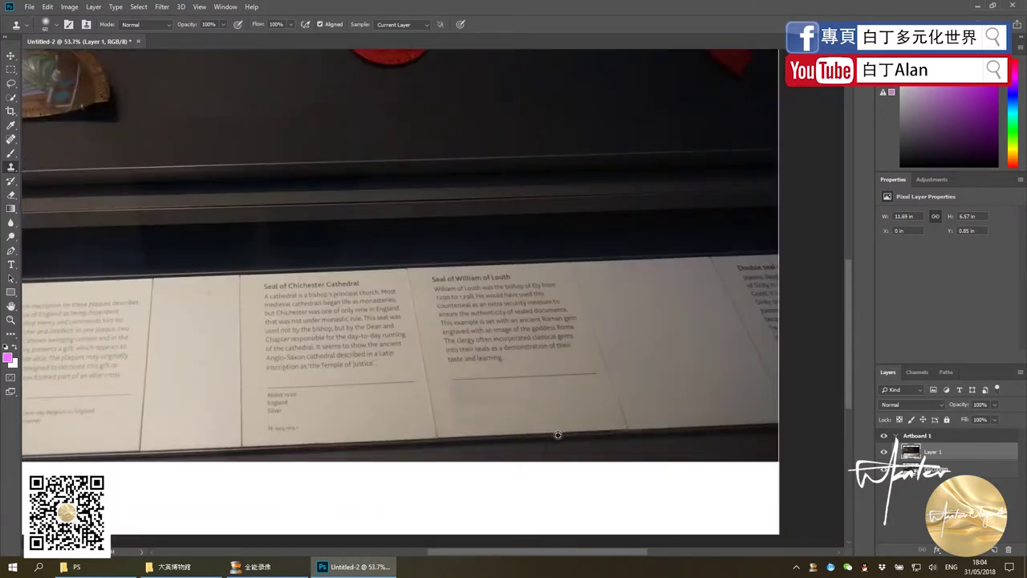
{"action": "scroll", "coordinate": [559, 431], "scroll_direction": "up", "scroll_amount": 2}
{"action": "scroll", "coordinate": [560, 430], "scroll_direction": "up", "scroll_amount": 2}
{"action": "scroll", "coordinate": [560, 425], "scroll_direction": "up", "scroll_amount": 1}
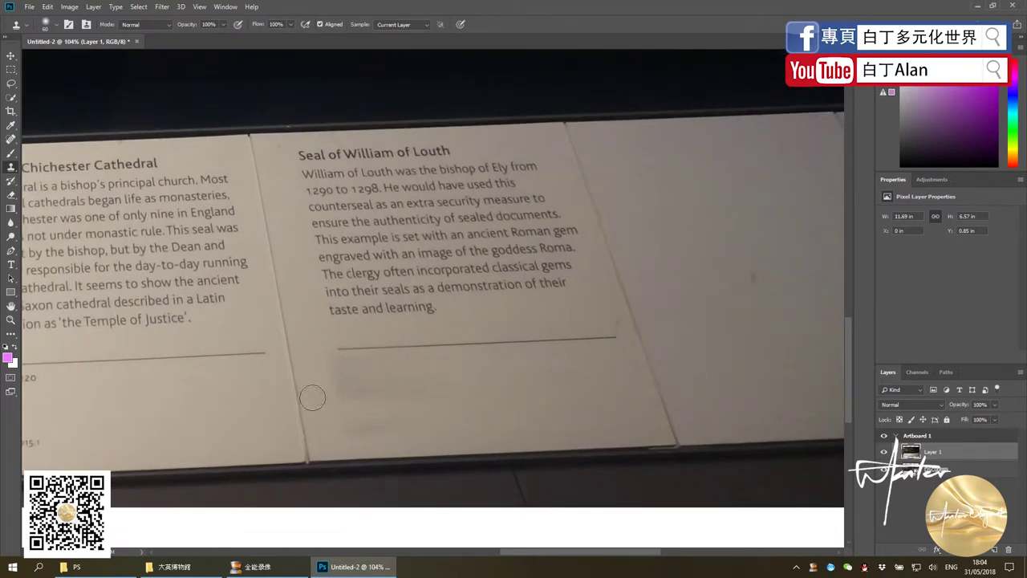
{"action": "left_click", "coordinate": [76, 567]}
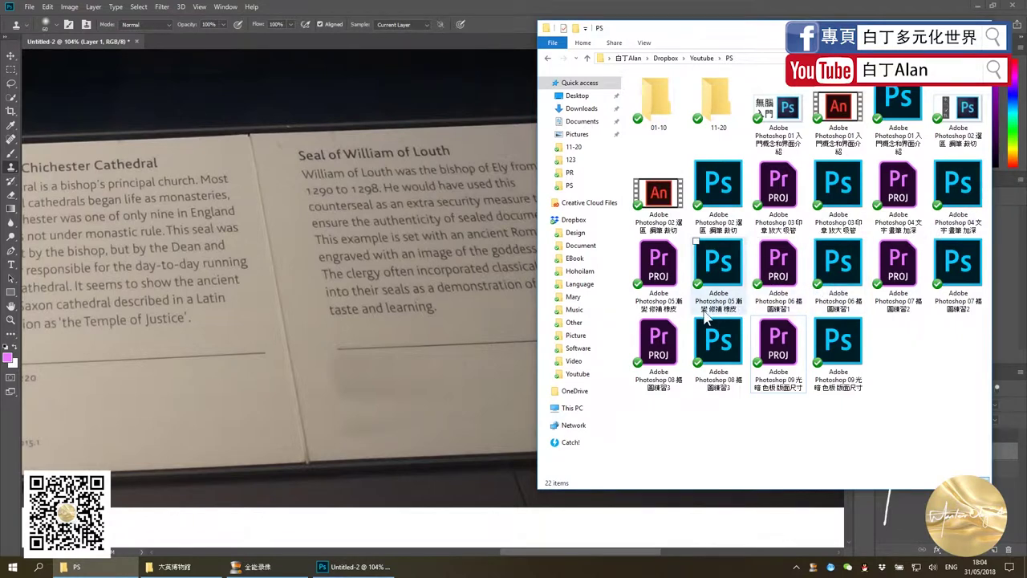
{"action": "left_click_drag", "start_coordinate": [706, 319], "coordinate": [434, 4]}
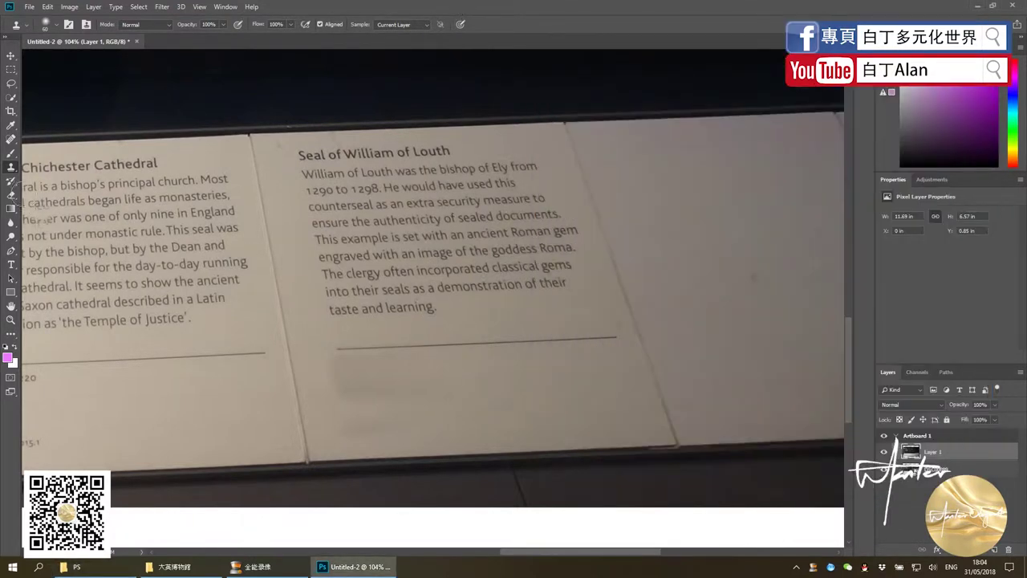
{"action": "left_click", "coordinate": [11, 141]}
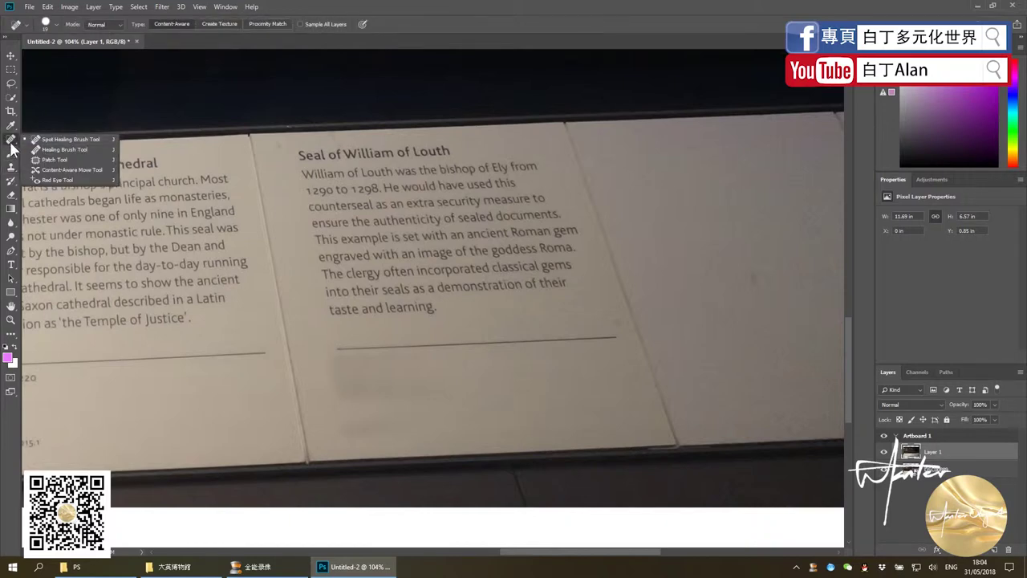
Spot-heal the ghosted text smudges on the Louth card's lower area with an enlarged brush until it's smooth, blank card
{"action": "left_click", "coordinate": [68, 139]}
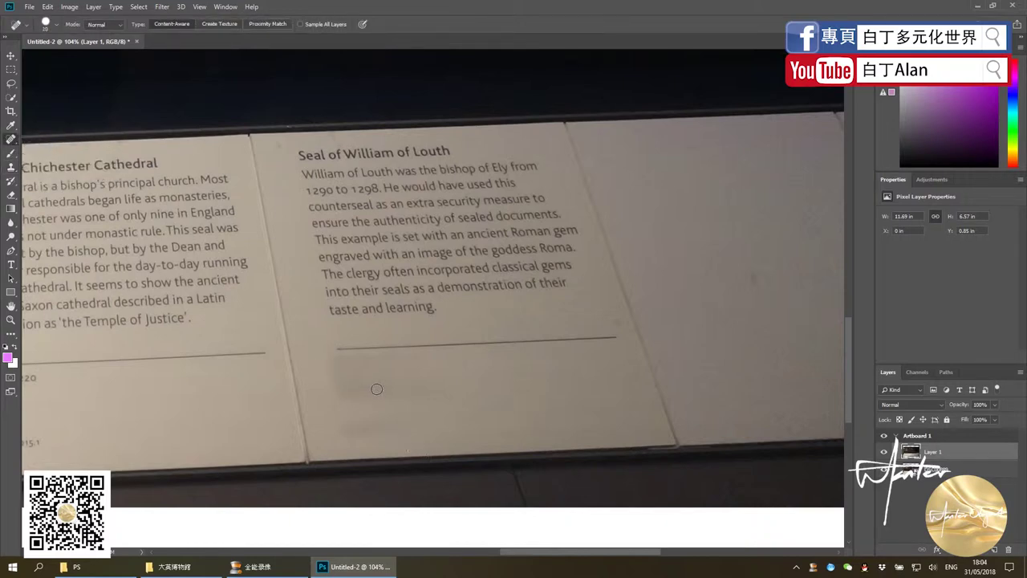
{"action": "key", "text": "bracketright"}
{"action": "key", "text": "bracketright"}
{"action": "key", "text": "bracketright"}
{"action": "mouse_move", "coordinate": [345, 377]}
{"action": "left_mouse_down"}
{"action": "mouse_move", "coordinate": [457, 401]}
{"action": "mouse_move", "coordinate": [375, 380]}
{"action": "mouse_move", "coordinate": [482, 381]}
{"action": "left_mouse_up"}
{"action": "left_click_drag", "start_coordinate": [362, 402], "coordinate": [554, 401]}
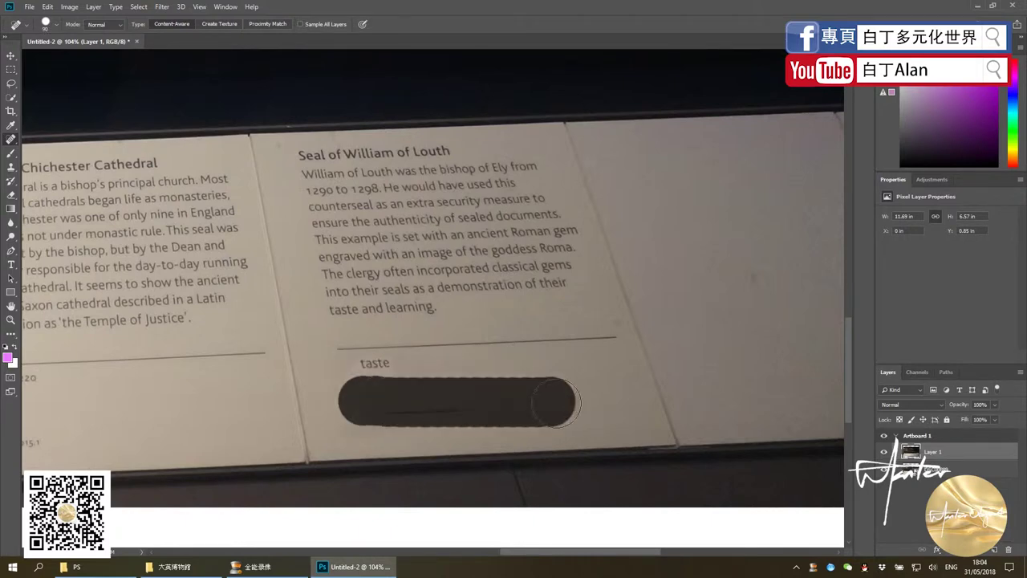
{"action": "left_click_drag", "start_coordinate": [428, 408], "coordinate": [449, 409]}
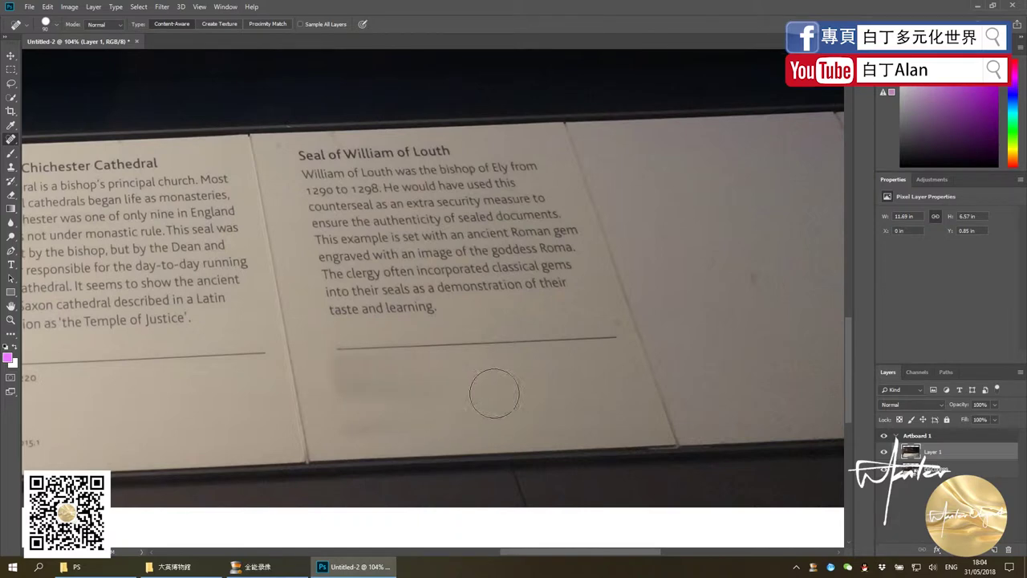
{"action": "mouse_move", "coordinate": [498, 402]}
{"action": "left_mouse_down"}
{"action": "mouse_move", "coordinate": [345, 401]}
{"action": "mouse_move", "coordinate": [403, 387]}
{"action": "left_mouse_up"}
{"action": "mouse_move", "coordinate": [471, 369]}
{"action": "left_mouse_down"}
{"action": "mouse_move", "coordinate": [420, 387]}
{"action": "mouse_move", "coordinate": [449, 405]}
{"action": "left_mouse_up"}
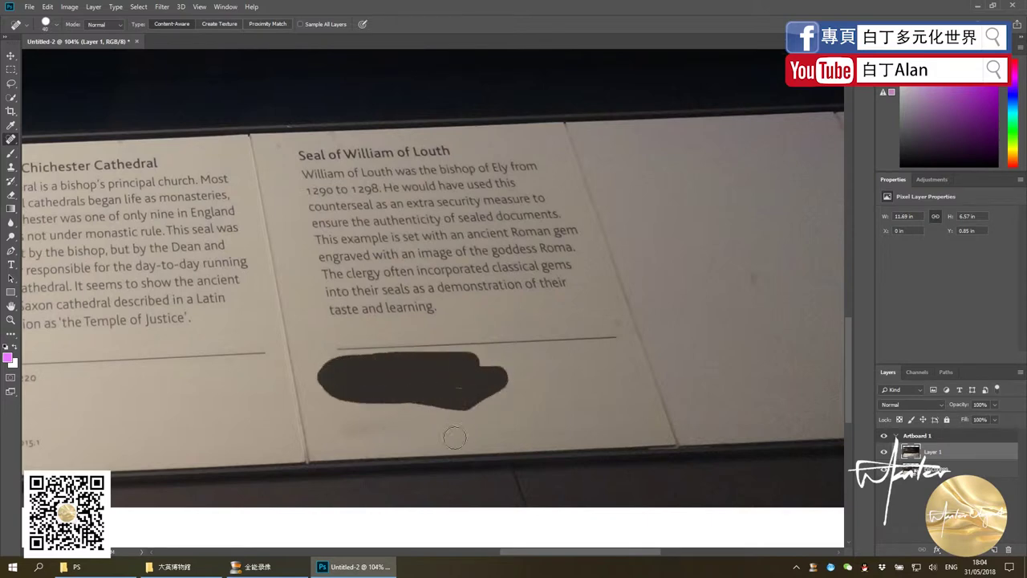
{"action": "scroll", "coordinate": [359, 406], "scroll_direction": "up", "scroll_amount": 2, "text": "alt"}
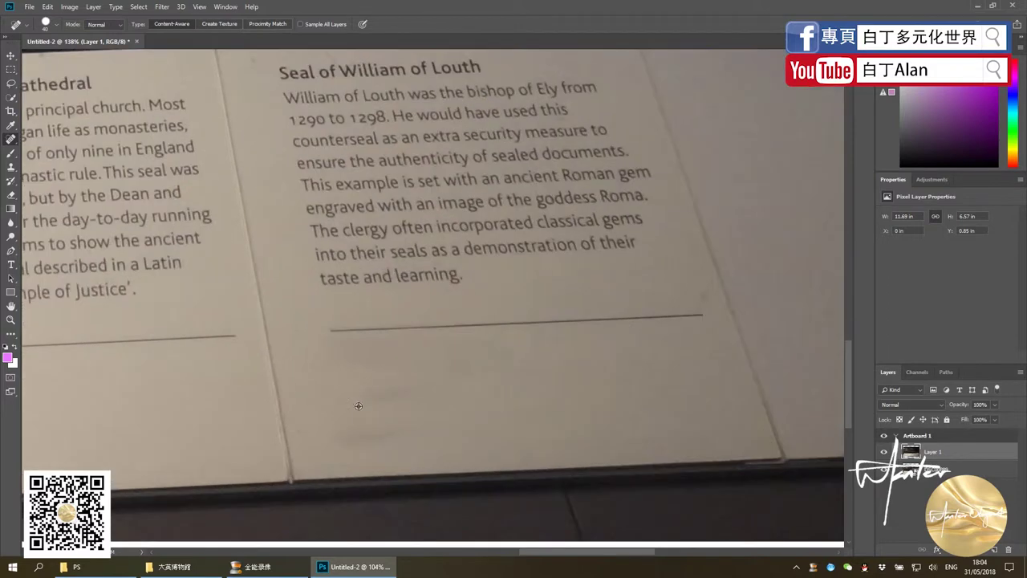
{"action": "mouse_move", "coordinate": [339, 378]}
{"action": "left_mouse_down"}
{"action": "mouse_move", "coordinate": [467, 374]}
{"action": "mouse_move", "coordinate": [339, 400]}
{"action": "left_mouse_up"}
{"action": "left_click_drag", "start_coordinate": [334, 436], "coordinate": [501, 416]}
{"action": "scroll", "coordinate": [542, 421], "scroll_direction": "down", "scroll_amount": 4}
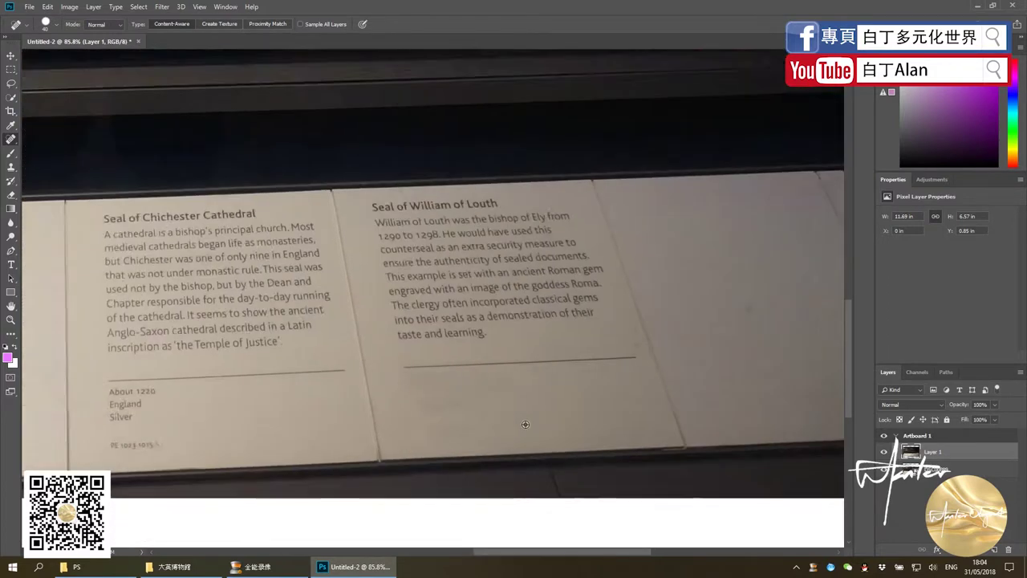
{"action": "scroll", "coordinate": [541, 421], "scroll_direction": "up", "scroll_amount": 4}
Clone-stamp a copy of the silver and red wax seals below-left of the originals with a 500 brush
{"action": "left_click", "coordinate": [11, 166]}
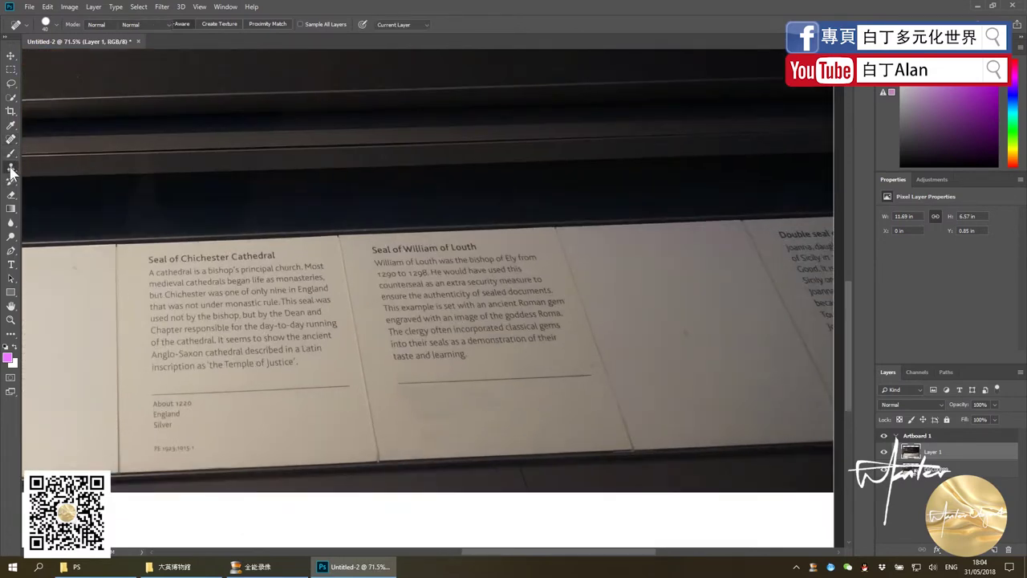
{"action": "scroll", "coordinate": [553, 400], "scroll_direction": "down", "scroll_amount": 2}
{"action": "scroll", "coordinate": [479, 248], "scroll_direction": "down", "scroll_amount": 3}
{"action": "scroll", "coordinate": [516, 334], "scroll_direction": "up", "scroll_amount": 3}
{"action": "scroll", "coordinate": [506, 305], "scroll_direction": "up", "scroll_amount": 1}
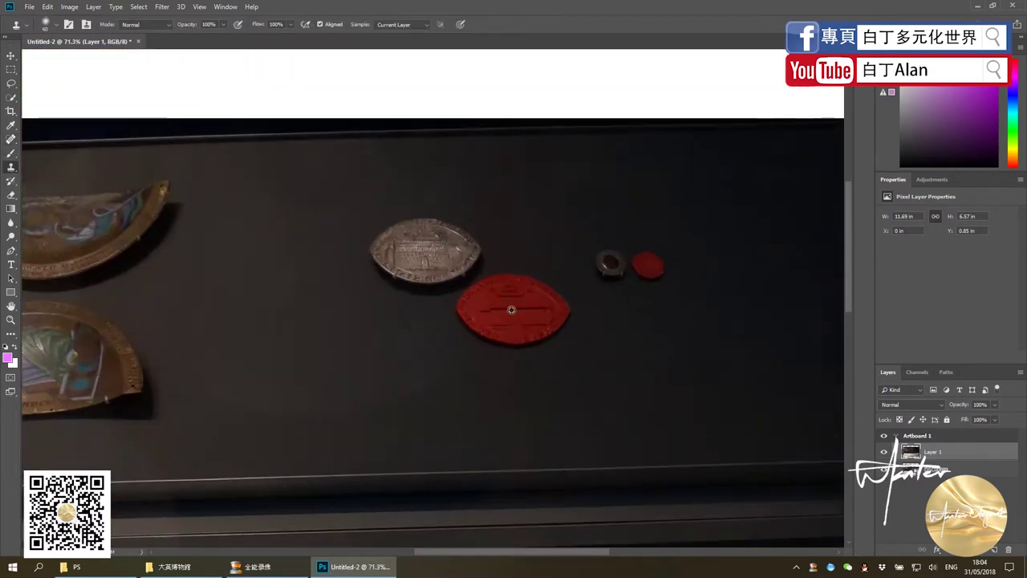
{"action": "scroll", "coordinate": [505, 316], "scroll_direction": "up", "scroll_amount": 1}
{"action": "scroll", "coordinate": [481, 287], "scroll_direction": "down", "scroll_amount": 3}
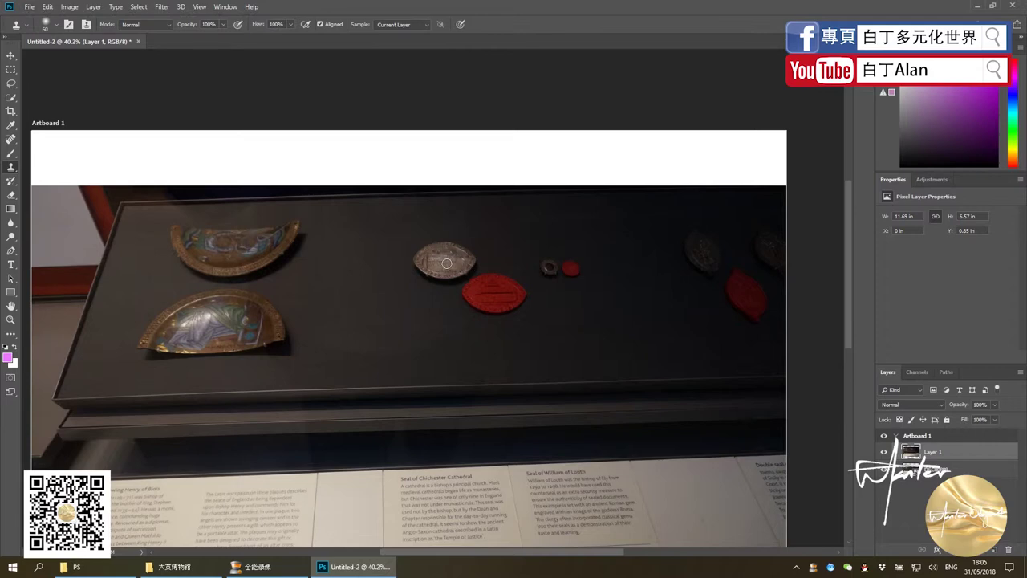
{"action": "key", "text": "bracketright"}
{"action": "key", "text": "bracketright"}
{"action": "key", "text": "bracketright"}
{"action": "key", "text": "bracketright"}
{"action": "key", "text": "bracketright"}
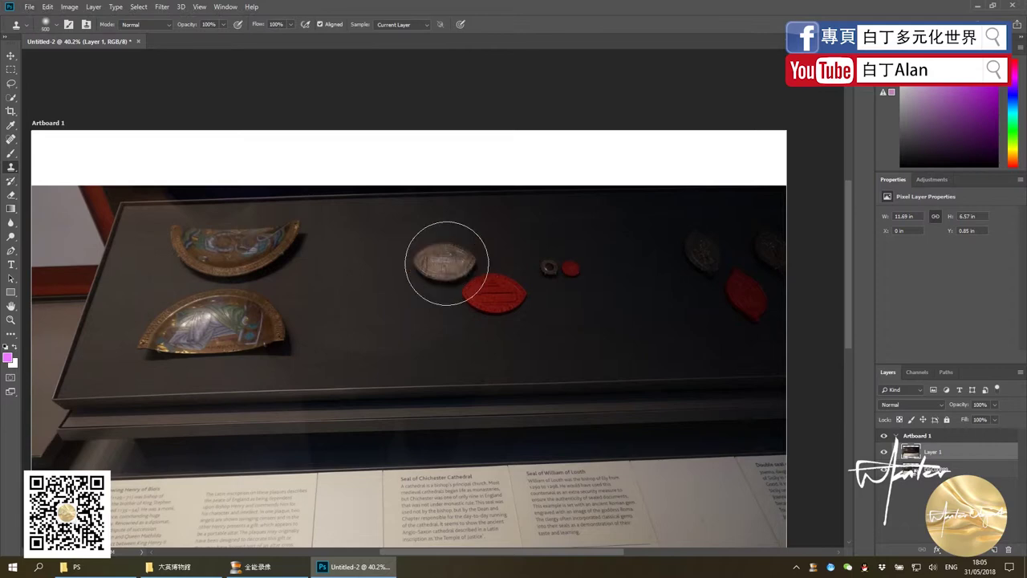
{"action": "left_click", "coordinate": [446, 263], "text": "alt"}
{"action": "mouse_move", "coordinate": [383, 294]}
{"action": "left_mouse_down"}
{"action": "mouse_move", "coordinate": [345, 300]}
{"action": "mouse_move", "coordinate": [390, 332]}
{"action": "left_mouse_up"}
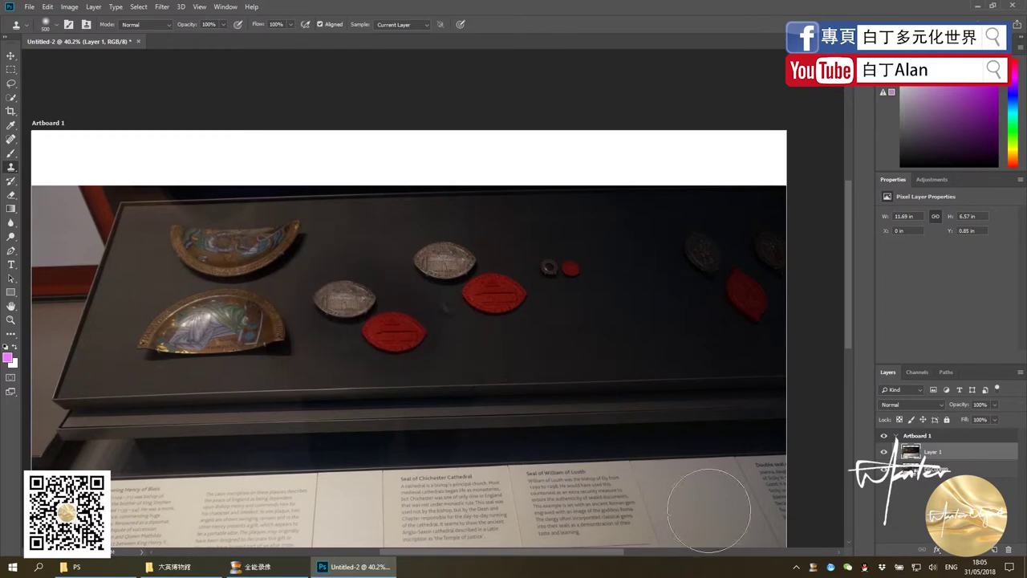
{"action": "scroll", "coordinate": [587, 408], "scroll_direction": "down", "scroll_amount": 3}
{"action": "scroll", "coordinate": [588, 407], "scroll_direction": "down", "scroll_amount": 1}
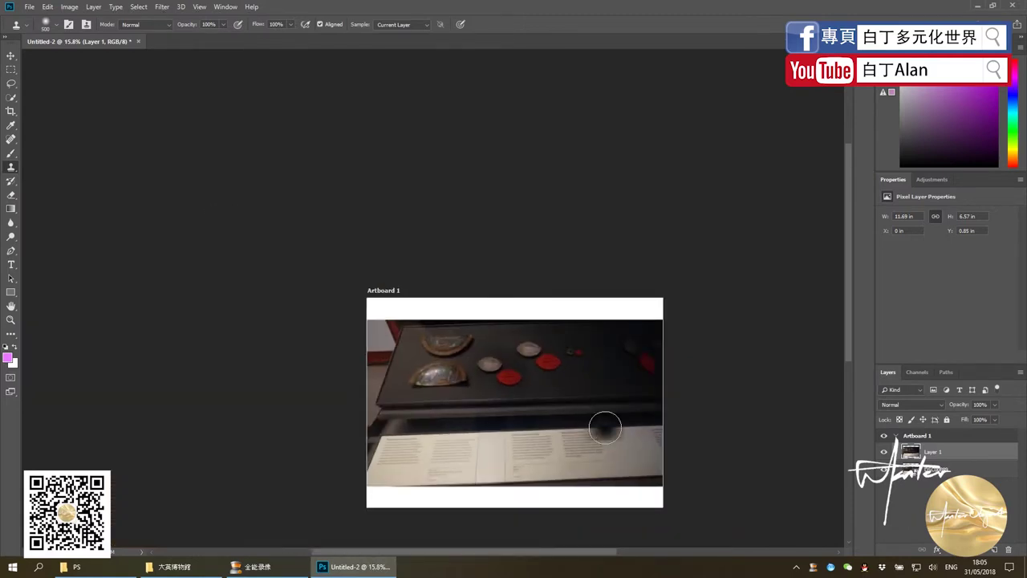
{"action": "scroll", "coordinate": [586, 438], "scroll_direction": "up", "scroll_amount": 2}
{"action": "scroll", "coordinate": [588, 458], "scroll_direction": "up", "scroll_amount": 2}
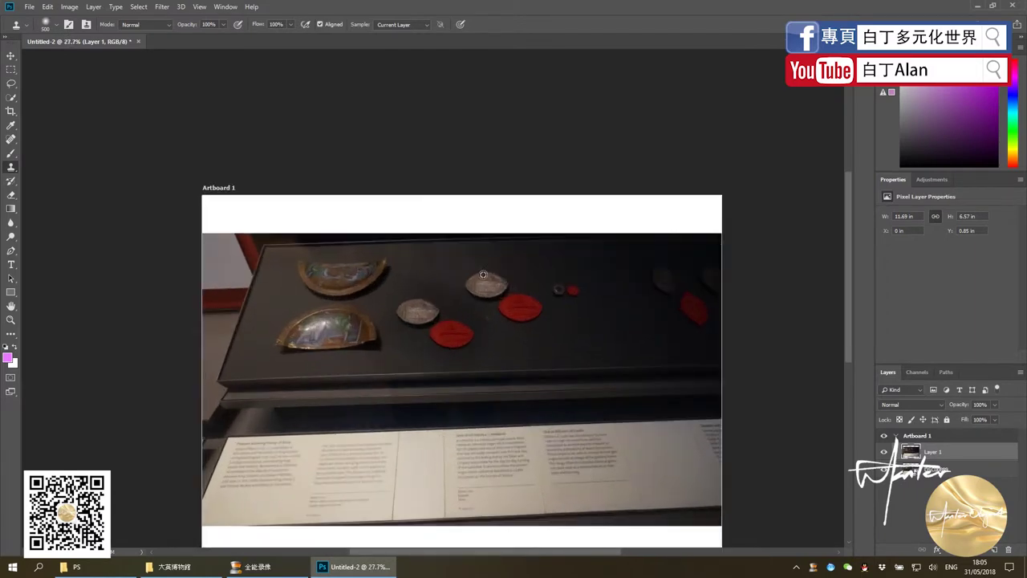
{"action": "left_click", "coordinate": [11, 55]}
{"action": "scroll", "coordinate": [401, 294], "scroll_direction": "down", "scroll_amount": 1}
{"action": "scroll", "coordinate": [461, 294], "scroll_direction": "up", "scroll_amount": 2}
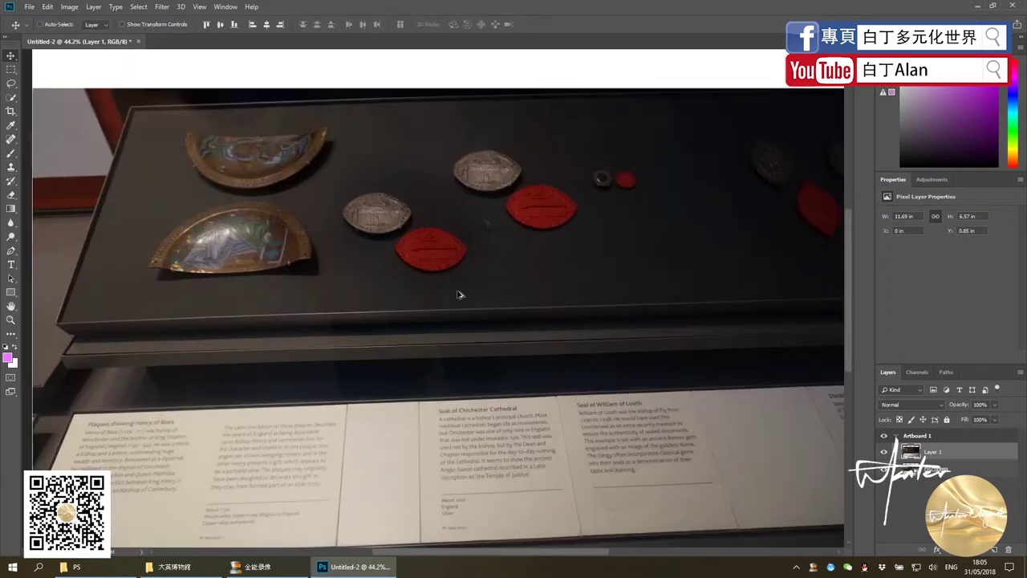
{"action": "scroll", "coordinate": [459, 233], "scroll_direction": "up", "scroll_amount": 2}
{"action": "scroll", "coordinate": [465, 245], "scroll_direction": "down", "scroll_amount": 2}
{"action": "scroll", "coordinate": [472, 293], "scroll_direction": "down", "scroll_amount": 1}
{"action": "scroll", "coordinate": [471, 289], "scroll_direction": "up", "scroll_amount": 1}
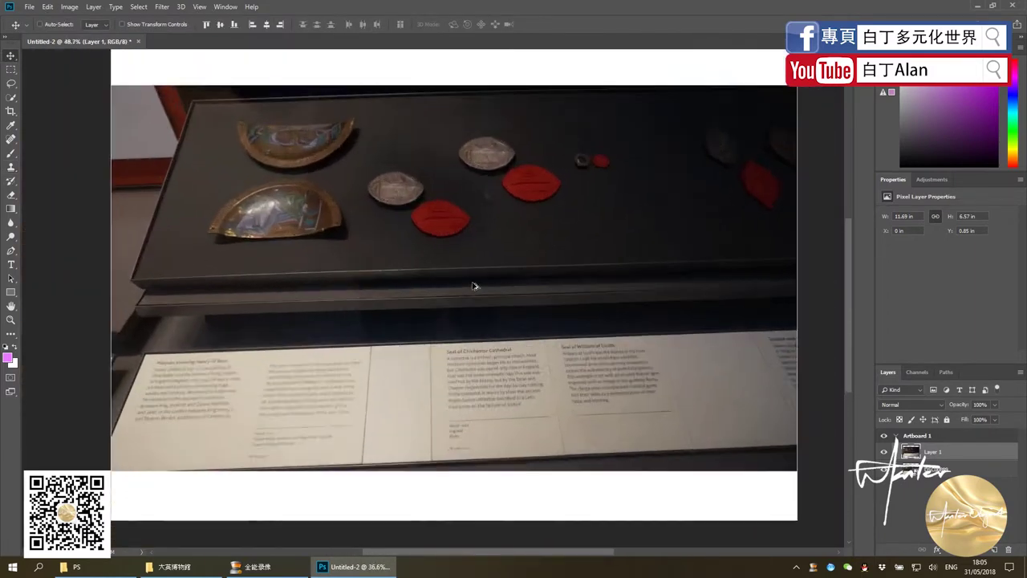
{"action": "scroll", "coordinate": [467, 241], "scroll_direction": "up", "scroll_amount": 2}
{"action": "scroll", "coordinate": [434, 223], "scroll_direction": "down", "scroll_amount": 4}
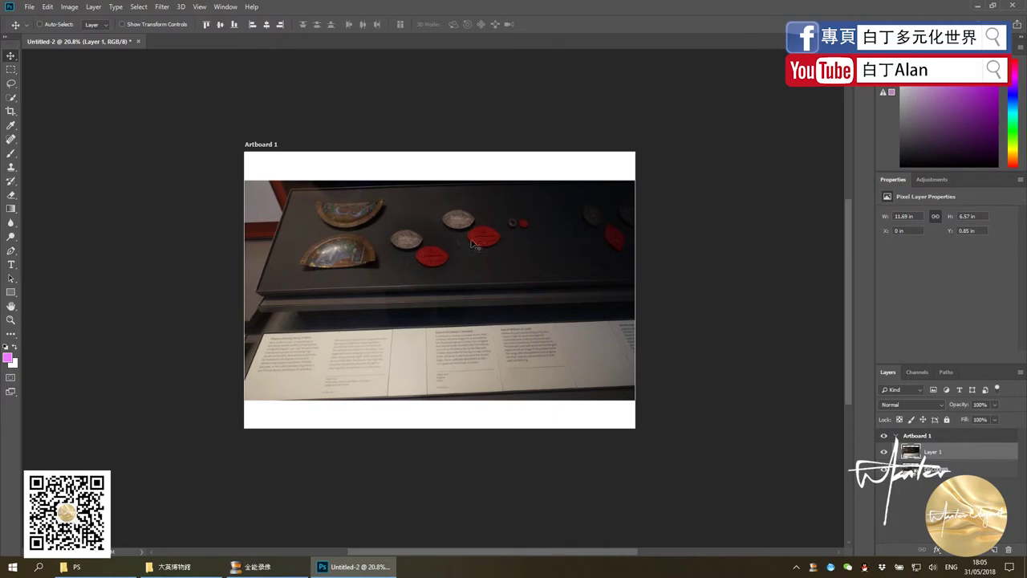
{"action": "scroll", "coordinate": [466, 291], "scroll_direction": "up", "scroll_amount": 5}
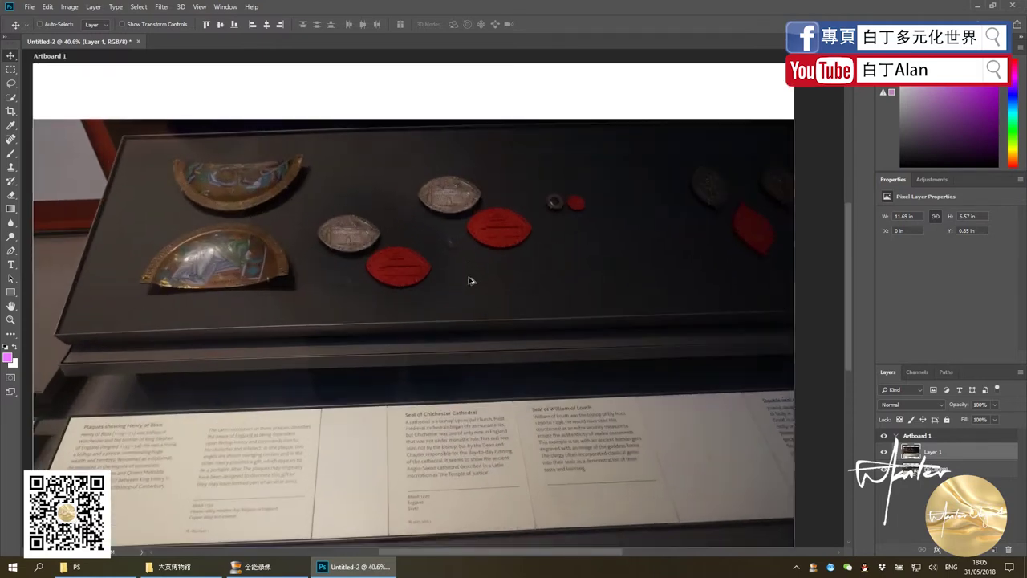
{"action": "scroll", "coordinate": [470, 280], "scroll_direction": "down", "scroll_amount": 1}
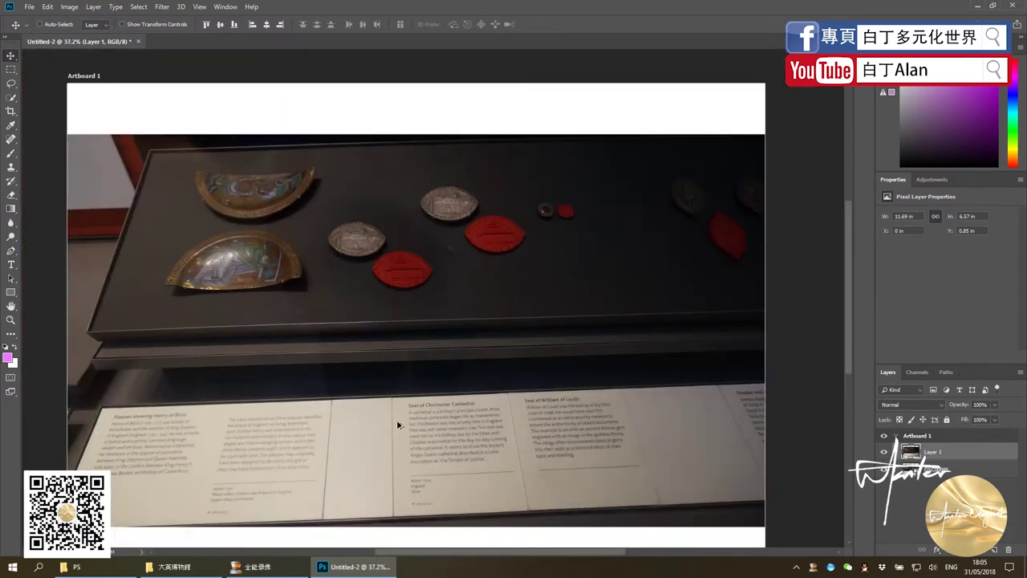
Preview tile photo DSC00882 from the 大英博物館 folder in Photos, then return to Photoshop
{"action": "left_click", "coordinate": [169, 567]}
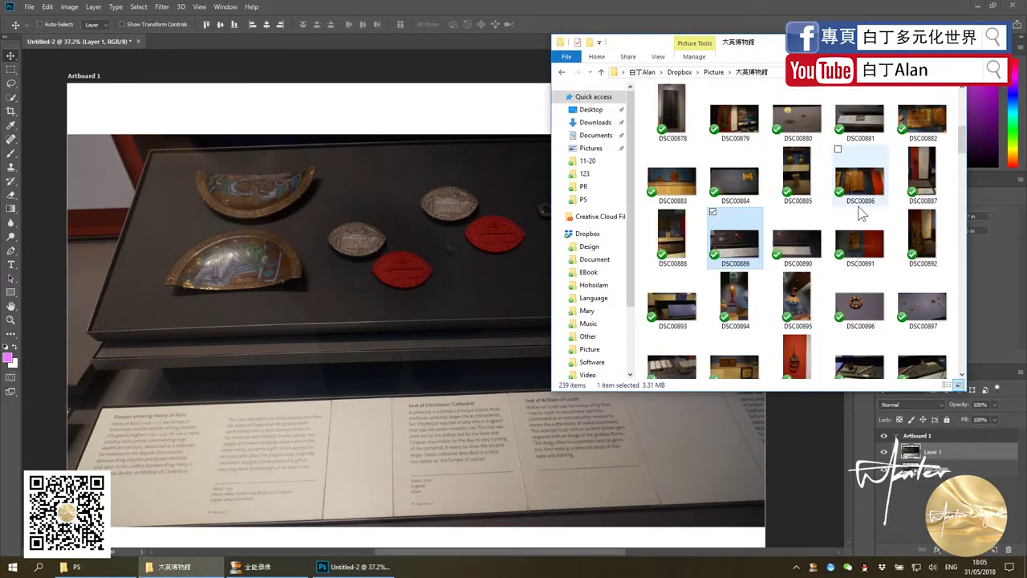
{"action": "double_click", "coordinate": [925, 122]}
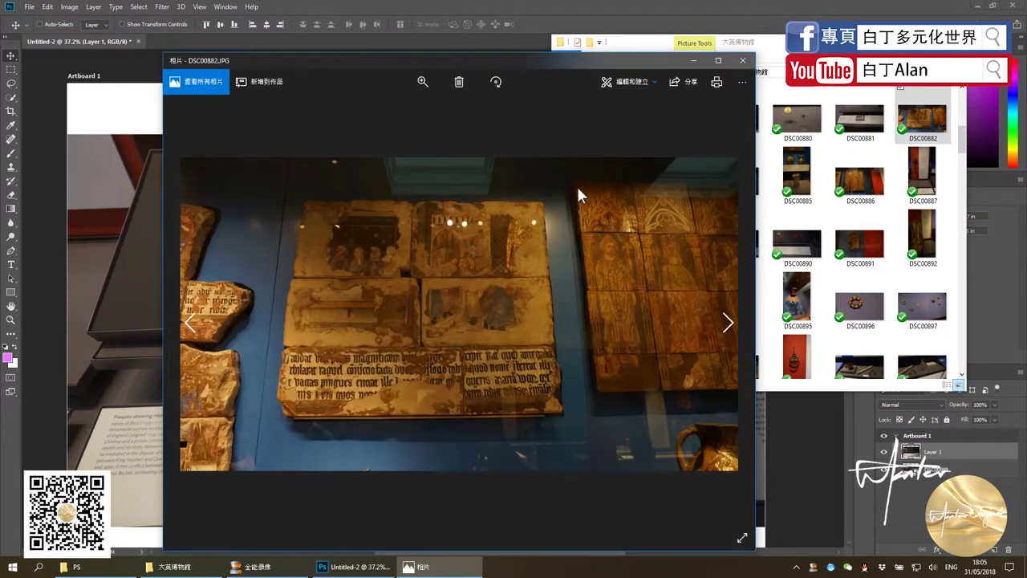
{"action": "left_click", "coordinate": [743, 60]}
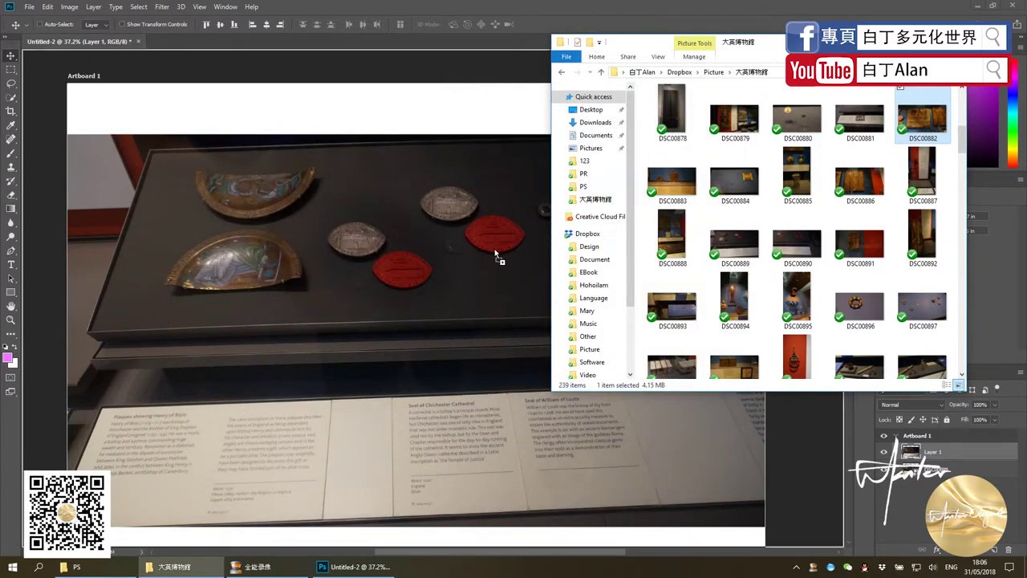
{"action": "left_click", "coordinate": [495, 246]}
Place the DSC00882 tile photo onto the artboard and commit the placement
{"action": "left_click_drag", "start_coordinate": [496, 244], "coordinate": [495, 247]}
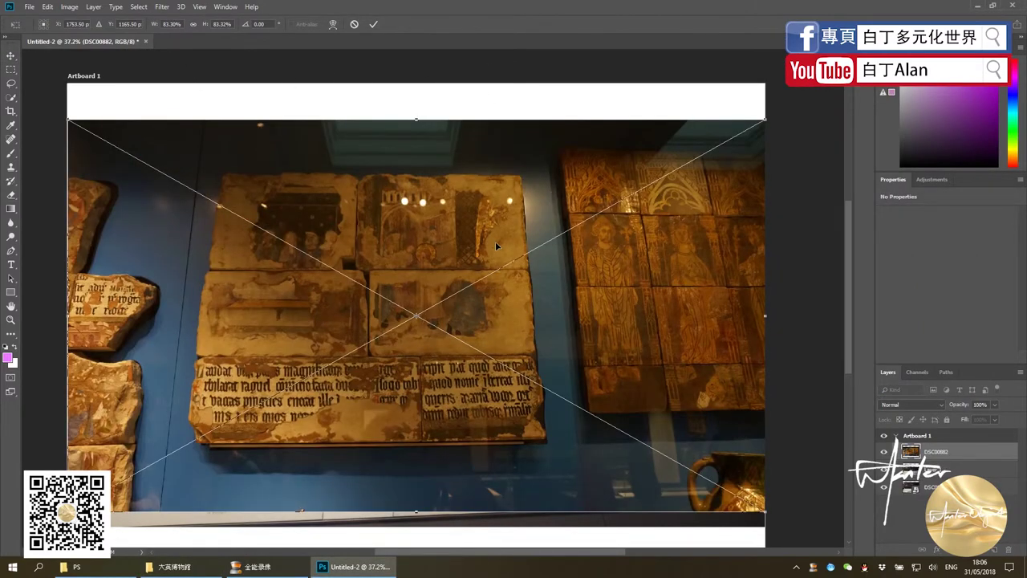
{"action": "key", "text": "Return"}
{"action": "key", "text": "p"}
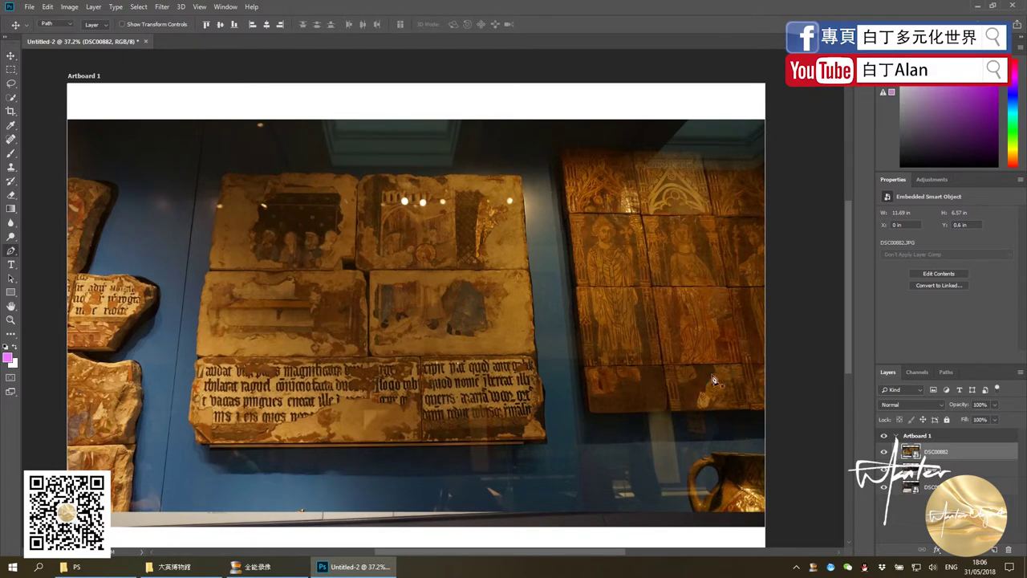
With the Clone Stamp tool active, merge the layers into Layer 2
{"action": "left_click", "coordinate": [12, 167]}
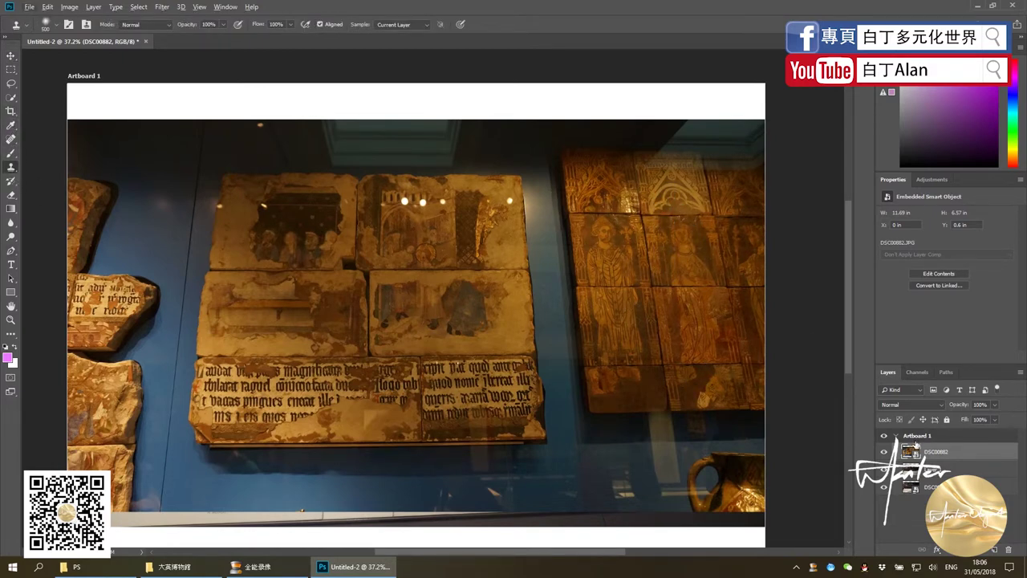
{"action": "right_click", "coordinate": [936, 470]}
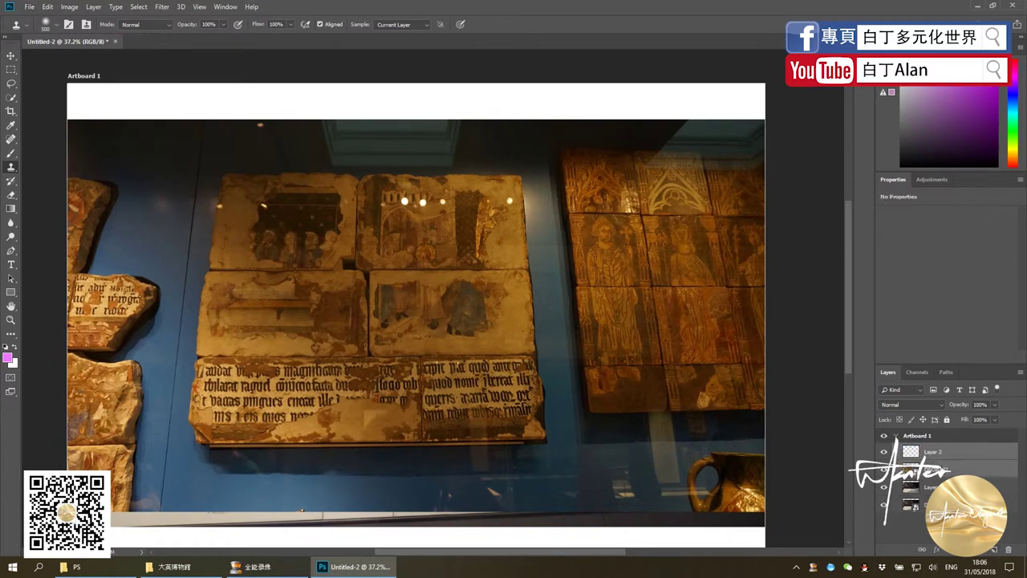
{"action": "left_click", "coordinate": [916, 329]}
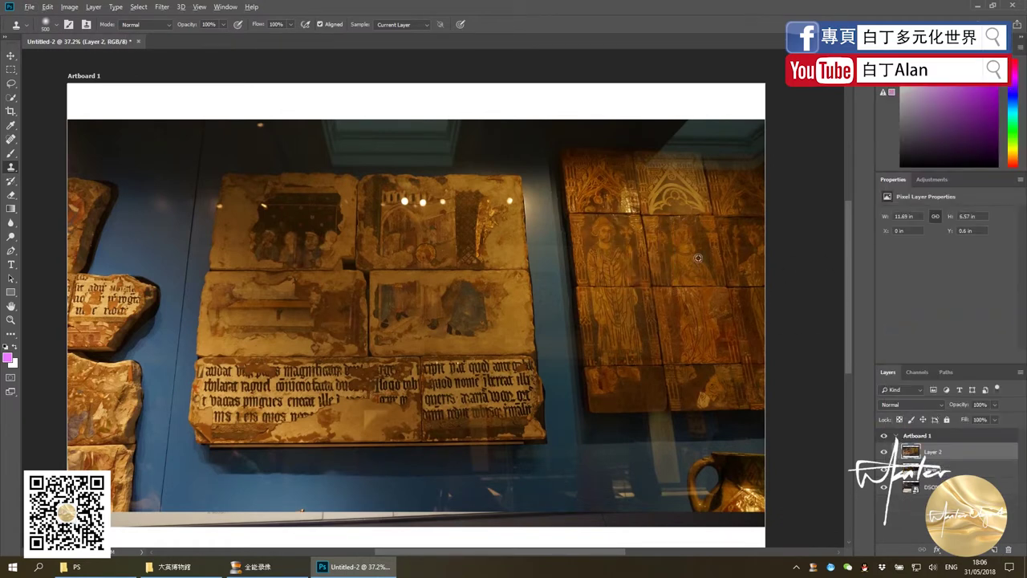
Clone saint tiles over the blue gap, the upper-left faces tile, the middle tiles and the row's left end
{"action": "mouse_move", "coordinate": [562, 201]}
{"action": "left_mouse_down"}
{"action": "mouse_move", "coordinate": [543, 254]}
{"action": "mouse_move", "coordinate": [435, 248]}
{"action": "mouse_move", "coordinate": [422, 222]}
{"action": "mouse_move", "coordinate": [536, 178]}
{"action": "mouse_move", "coordinate": [470, 166]}
{"action": "mouse_move", "coordinate": [373, 177]}
{"action": "mouse_move", "coordinate": [390, 187]}
{"action": "mouse_move", "coordinate": [365, 276]}
{"action": "mouse_move", "coordinate": [397, 305]}
{"action": "mouse_move", "coordinate": [461, 333]}
{"action": "mouse_move", "coordinate": [581, 321]}
{"action": "mouse_move", "coordinate": [433, 307]}
{"action": "left_mouse_up"}
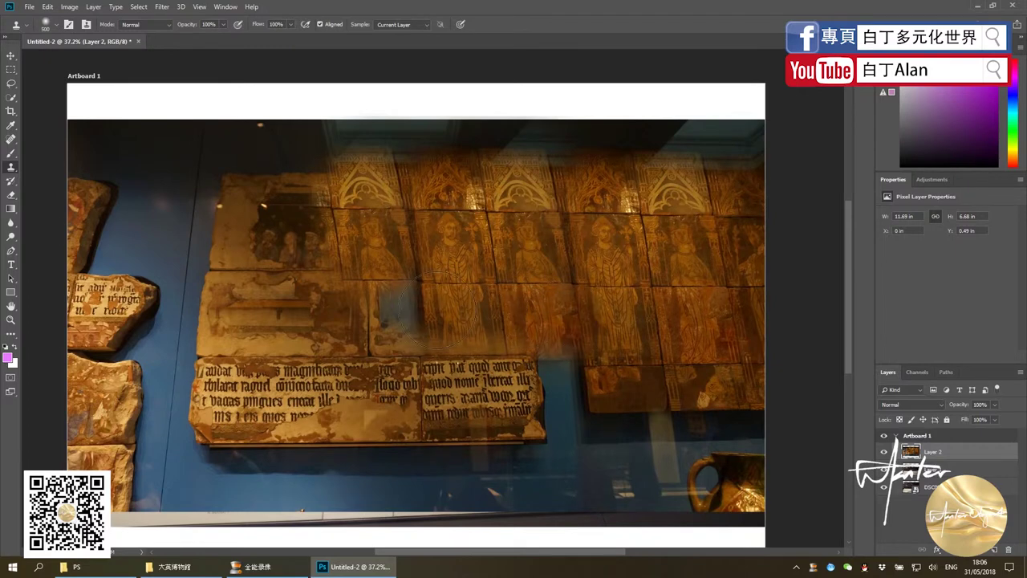
{"action": "mouse_move", "coordinate": [307, 249]}
{"action": "left_mouse_down"}
{"action": "mouse_move", "coordinate": [305, 234]}
{"action": "mouse_move", "coordinate": [256, 238]}
{"action": "mouse_move", "coordinate": [276, 240]}
{"action": "left_mouse_up"}
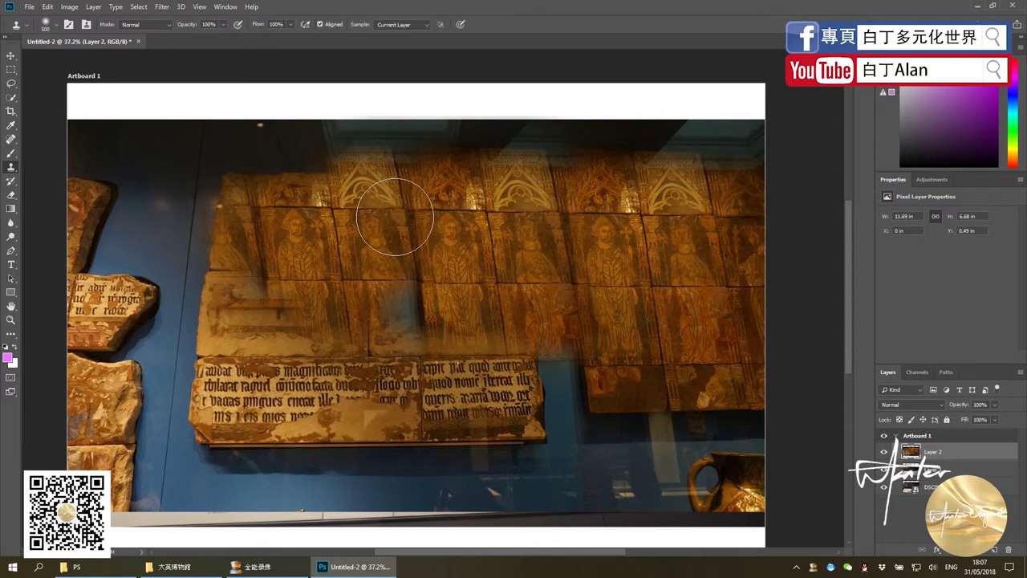
{"action": "left_click_drag", "start_coordinate": [395, 217], "coordinate": [401, 241]}
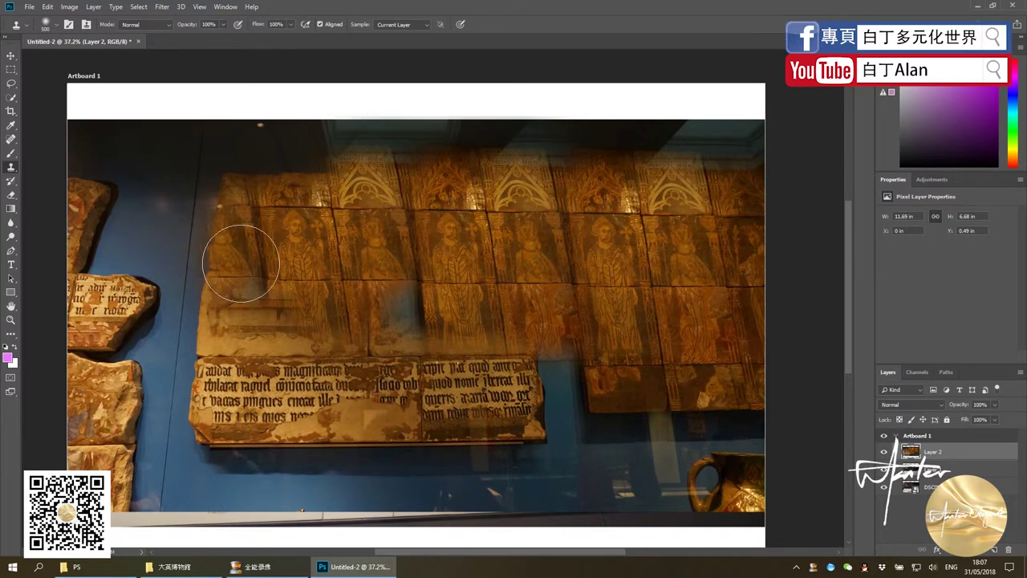
{"action": "left_click_drag", "start_coordinate": [241, 264], "coordinate": [260, 251]}
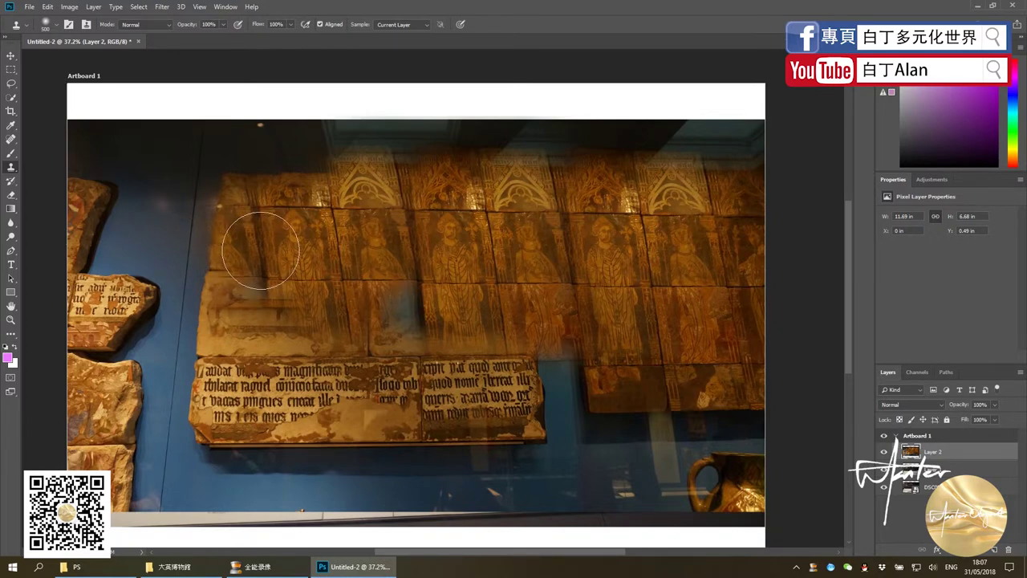
{"action": "left_click_drag", "start_coordinate": [260, 250], "coordinate": [343, 251]}
{"action": "left_click", "coordinate": [11, 56]}
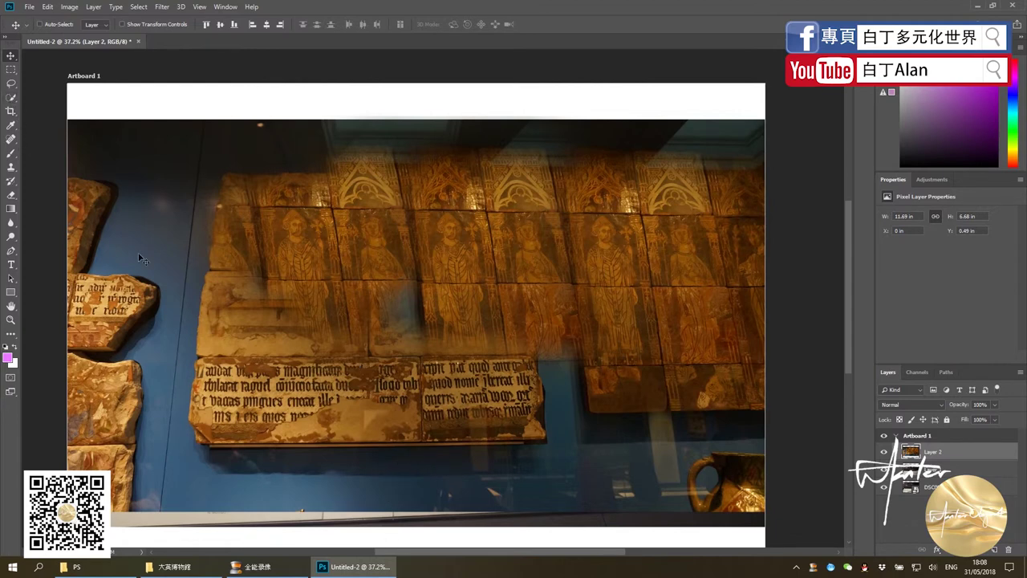
Use the Eyedropper to sample a saint tile's orange-brown and the display case blue, browsing the panel list along the way
{"action": "key", "text": "i"}
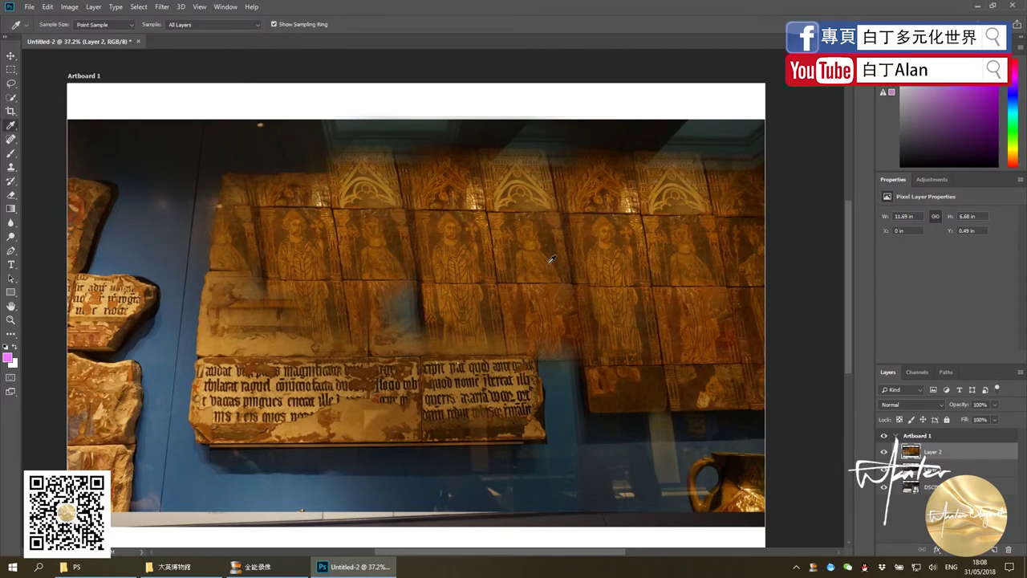
{"action": "left_click", "coordinate": [462, 249]}
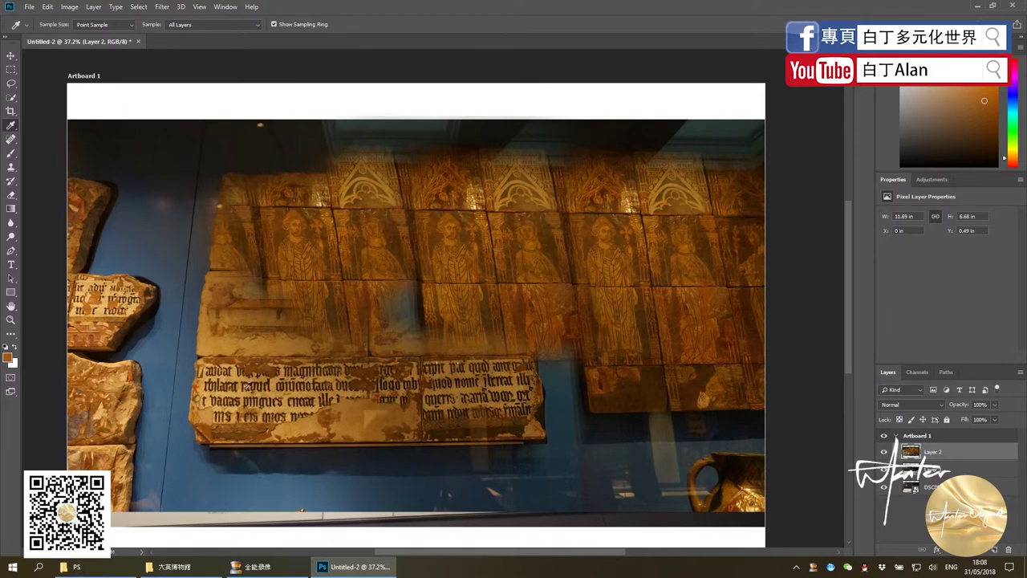
{"action": "left_click", "coordinate": [163, 393]}
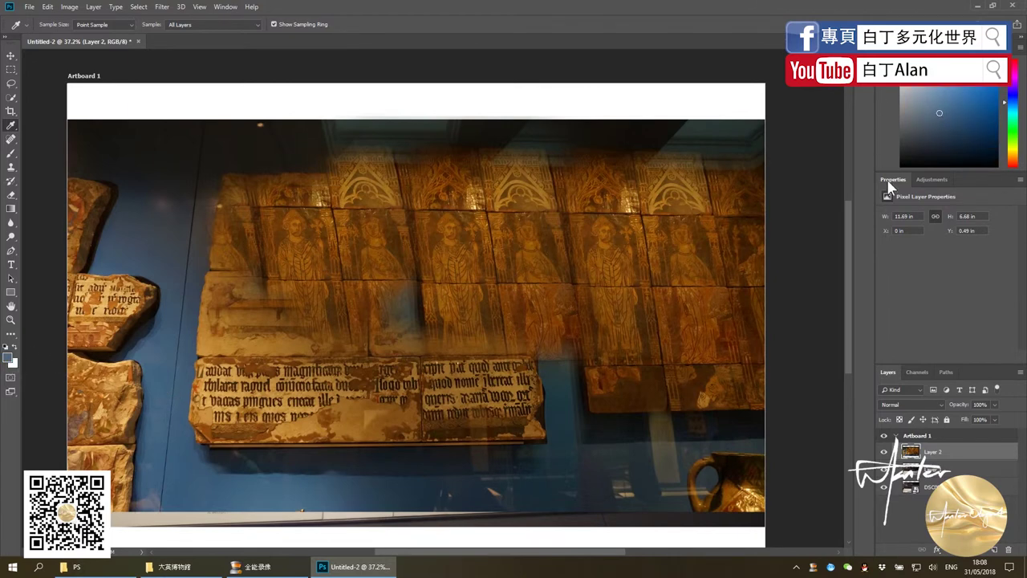
{"action": "left_click", "coordinate": [225, 7]}
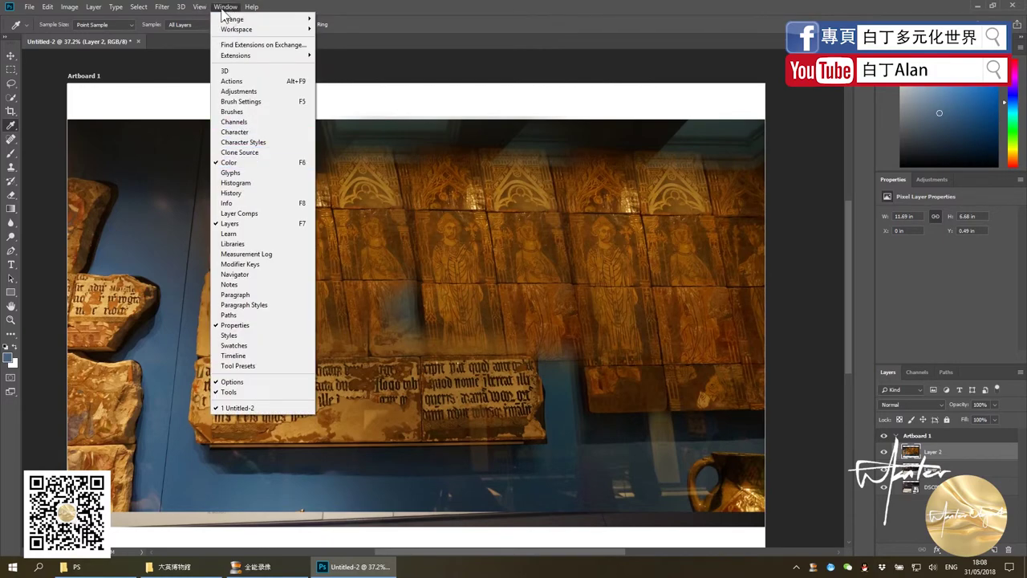
{"action": "left_click", "coordinate": [202, 7]}
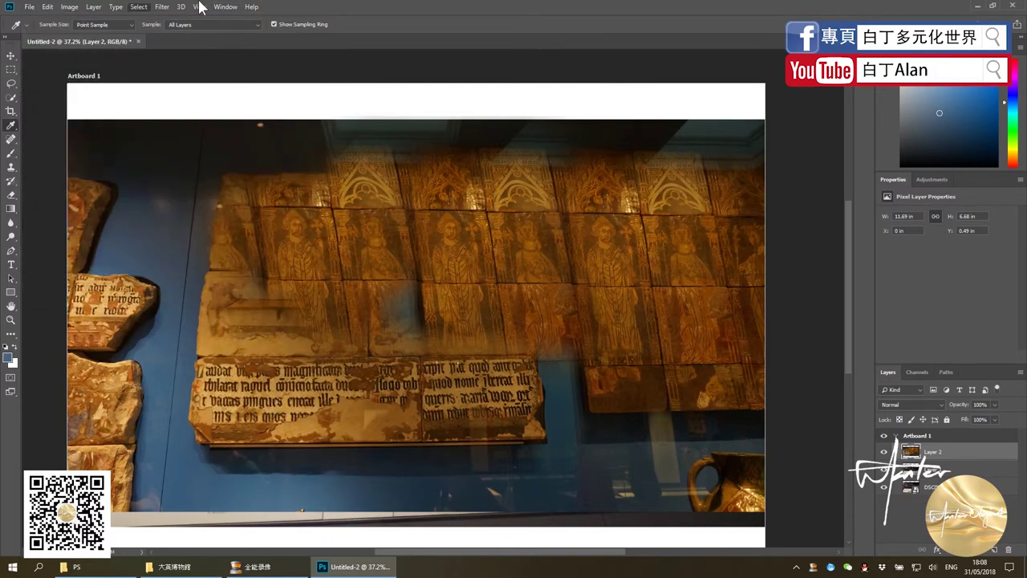
{"action": "left_click", "coordinate": [224, 6]}
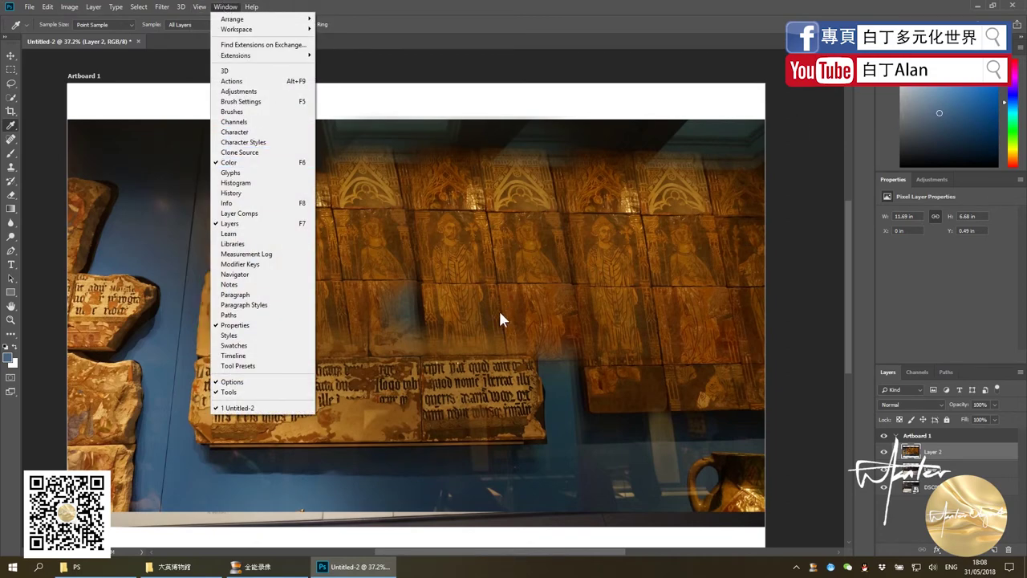
{"action": "left_click", "coordinate": [386, 477]}
Sample several tile browns, ending on the dark blue beside the left tile fragments
{"action": "left_click", "coordinate": [553, 489]}
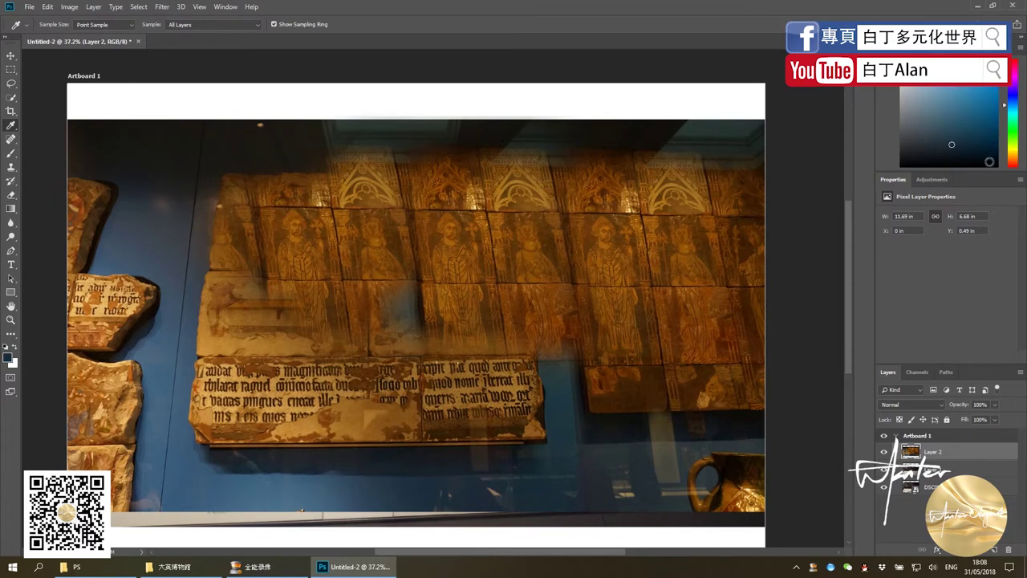
{"action": "left_click", "coordinate": [727, 296]}
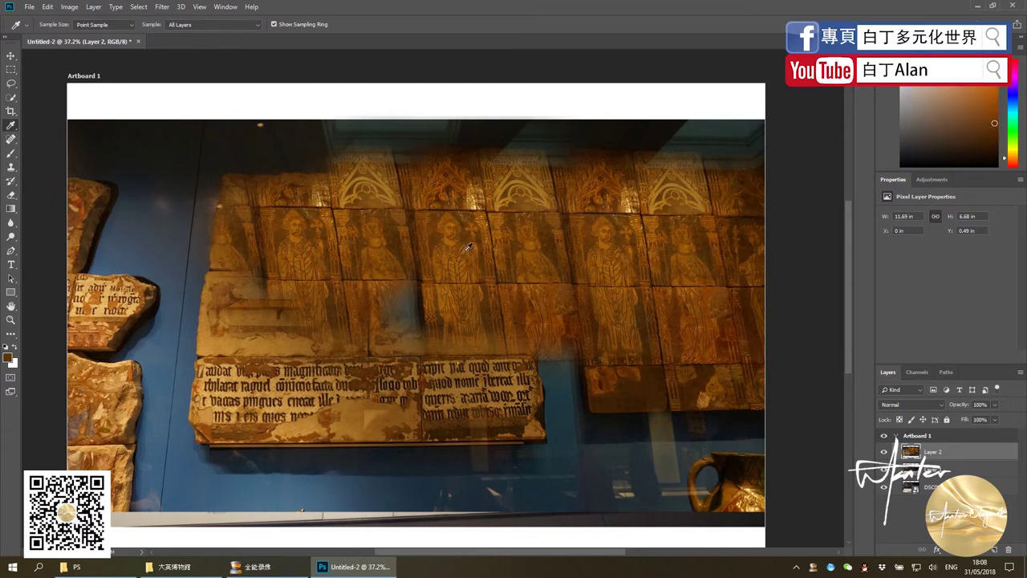
{"action": "left_click", "coordinate": [447, 148]}
{"action": "left_click", "coordinate": [437, 172]}
{"action": "left_click", "coordinate": [147, 351]}
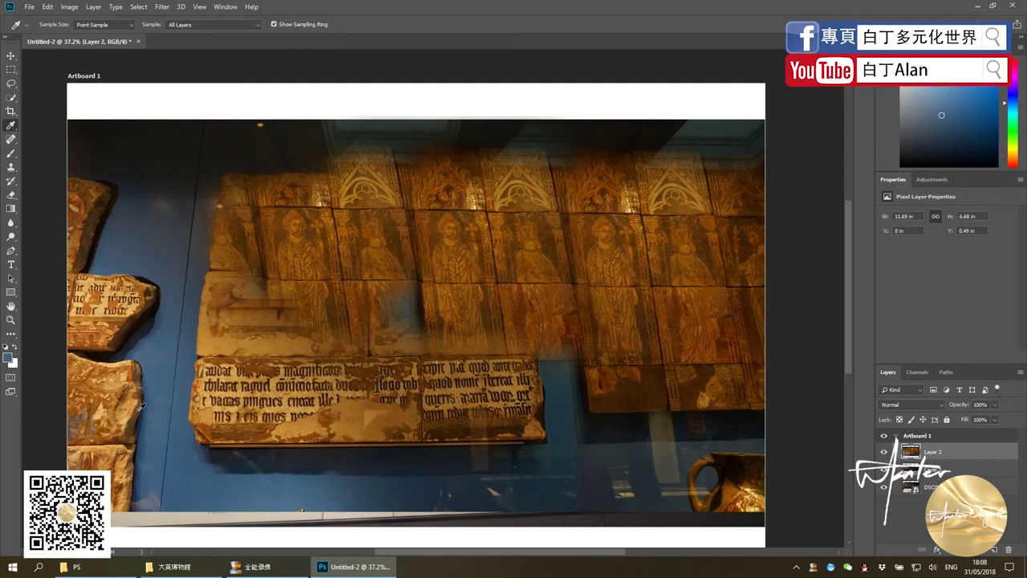
{"action": "left_click", "coordinate": [170, 294]}
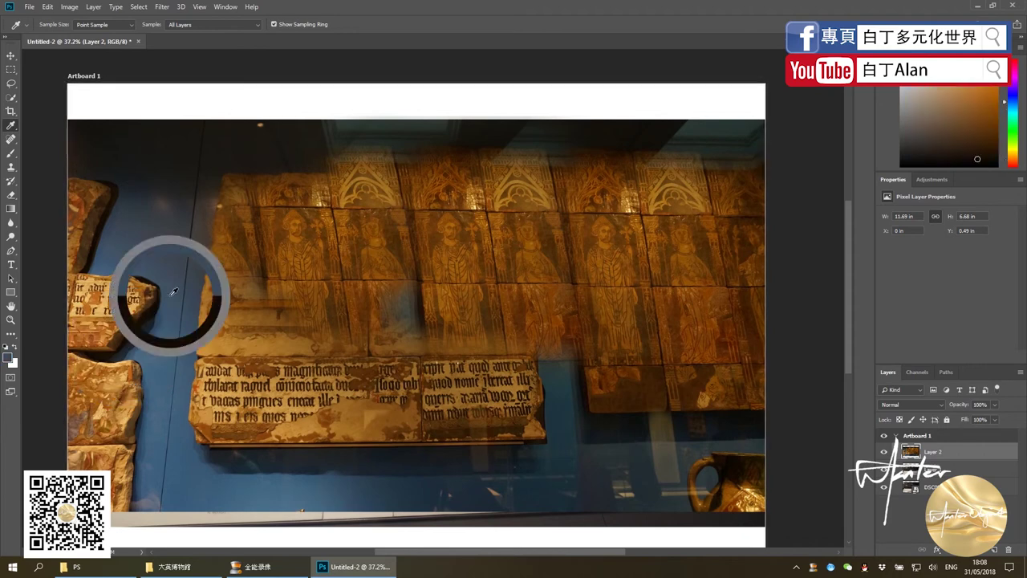